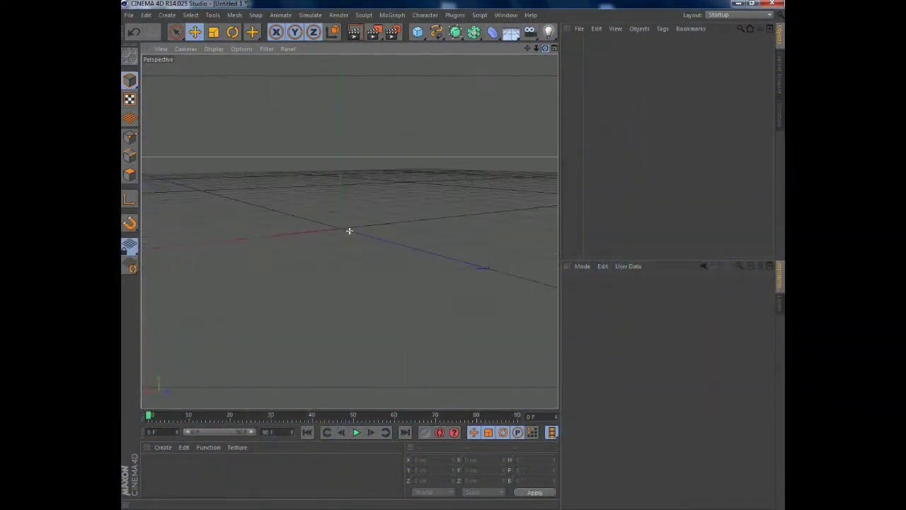
Step: Activate the B-Spline drawing tool and show the Top view at full size
left_click_drag(349, 231, 545, 50)
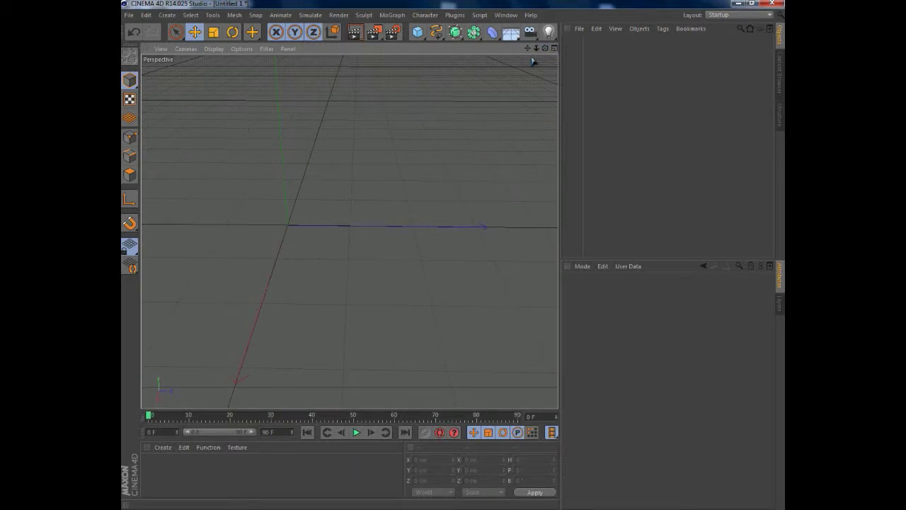
left_click_drag(545, 49, 349, 230)
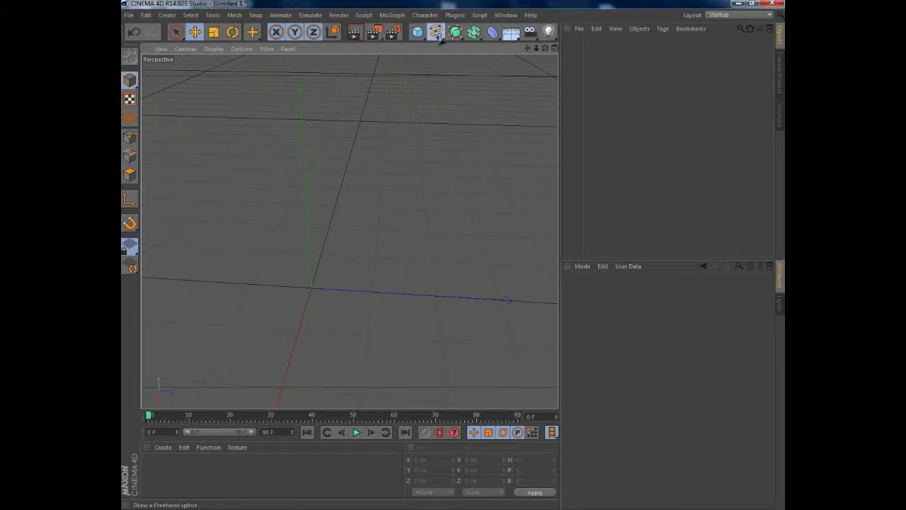
left_click(436, 32)
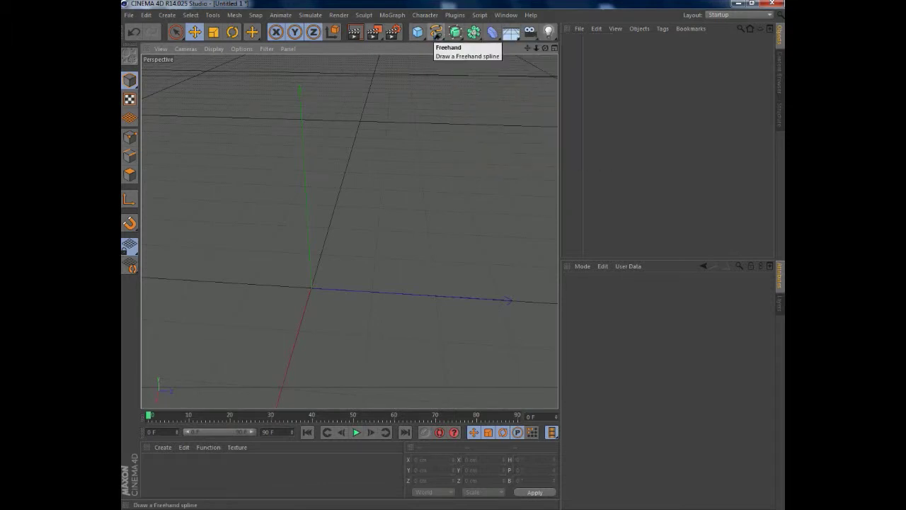
left_click(436, 32)
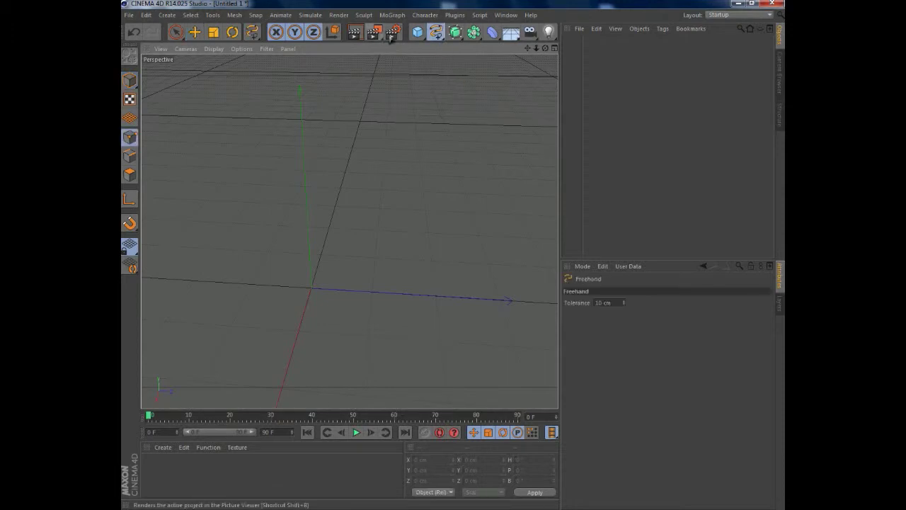
left_click(434, 37)
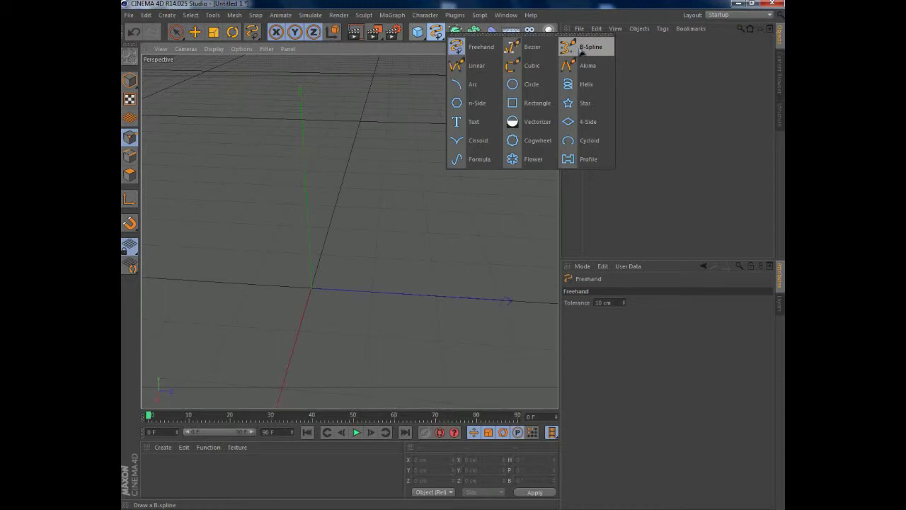
left_click(580, 50)
left_click_drag(545, 49, 576, 120)
left_click_drag(347, 231, 350, 231, "alt")
left_click_drag(545, 49, 542, 51)
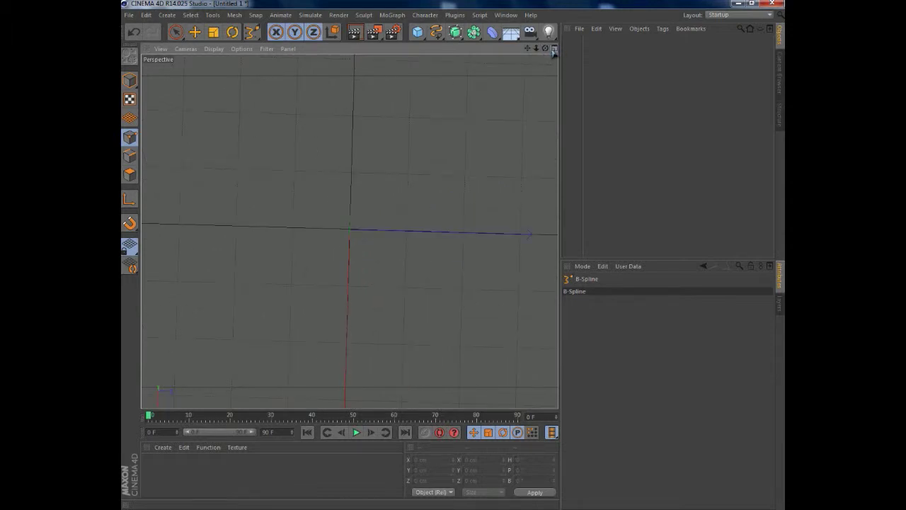
left_click(555, 49)
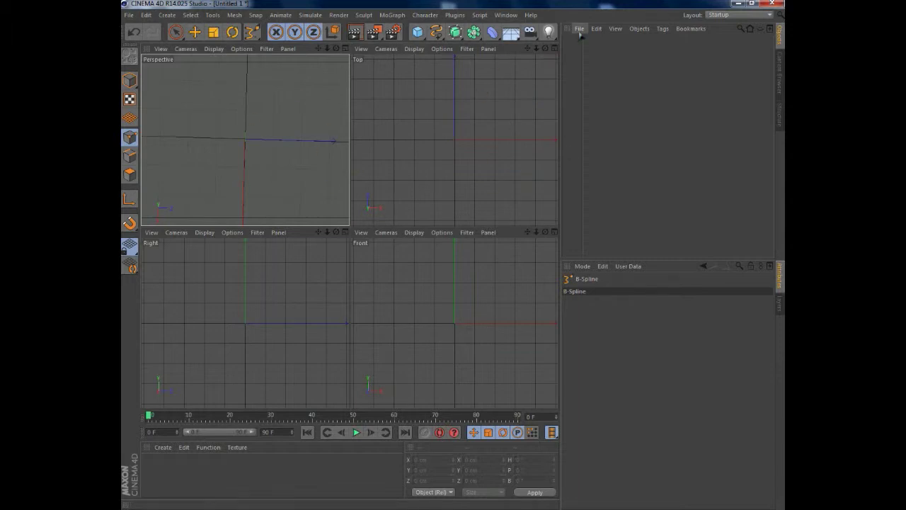
left_click(554, 49)
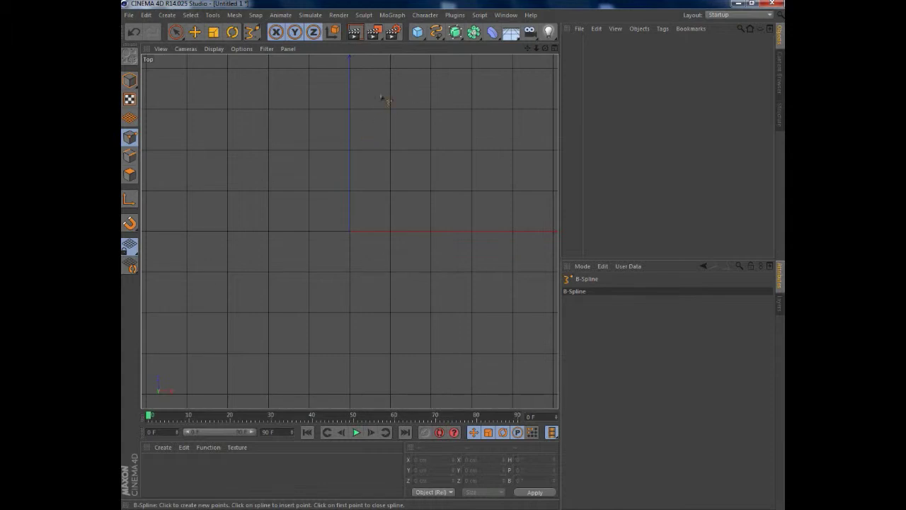
Step: Draw an open, winding five-point B-spline across the Top view, curving from the upper area down to the far lower-left grid
left_click(438, 92)
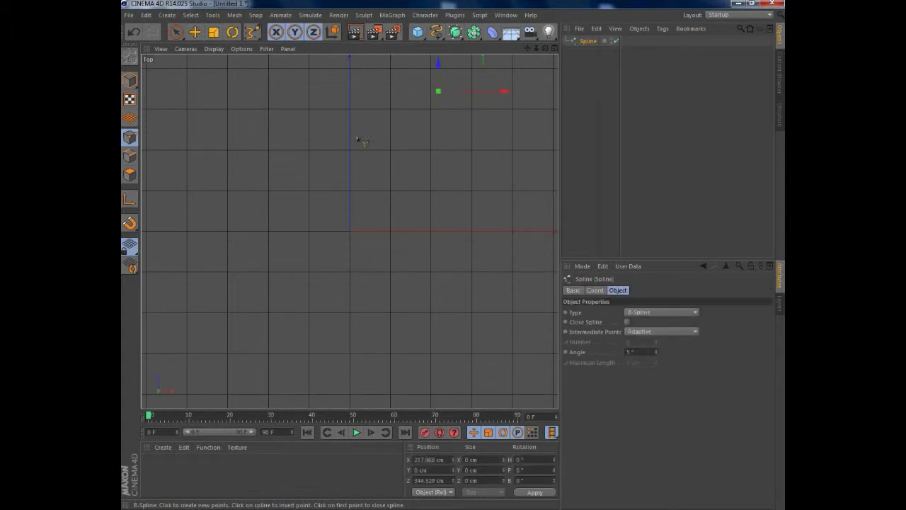
left_click(259, 169)
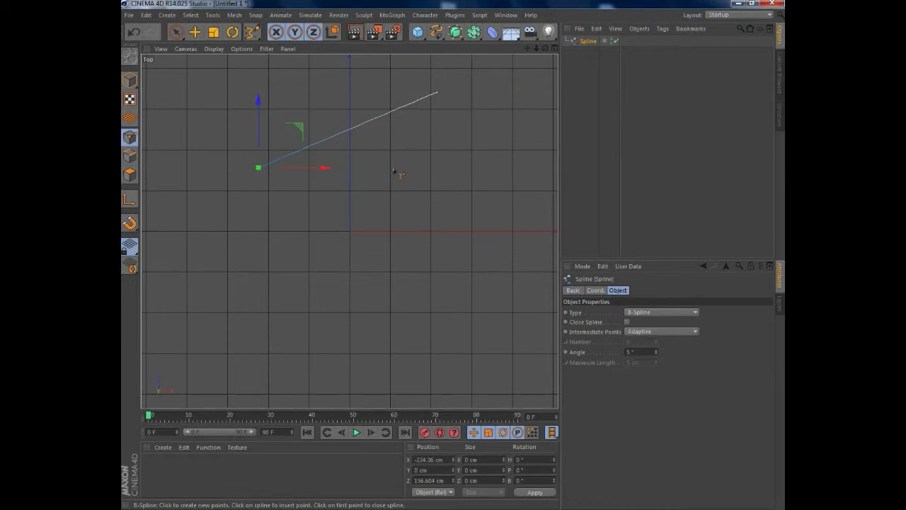
left_click_drag(384, 180, 496, 241)
left_click_drag(285, 366, 263, 338)
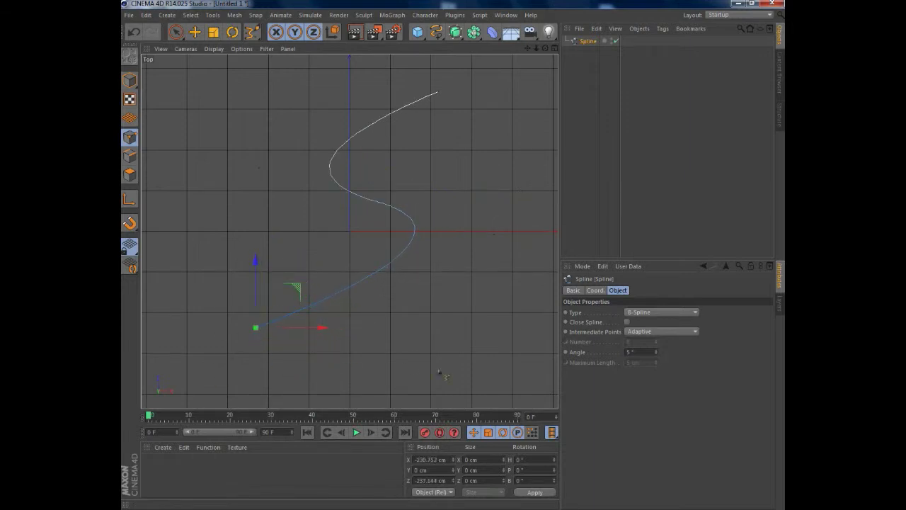
left_click_drag(425, 379, 162, 294)
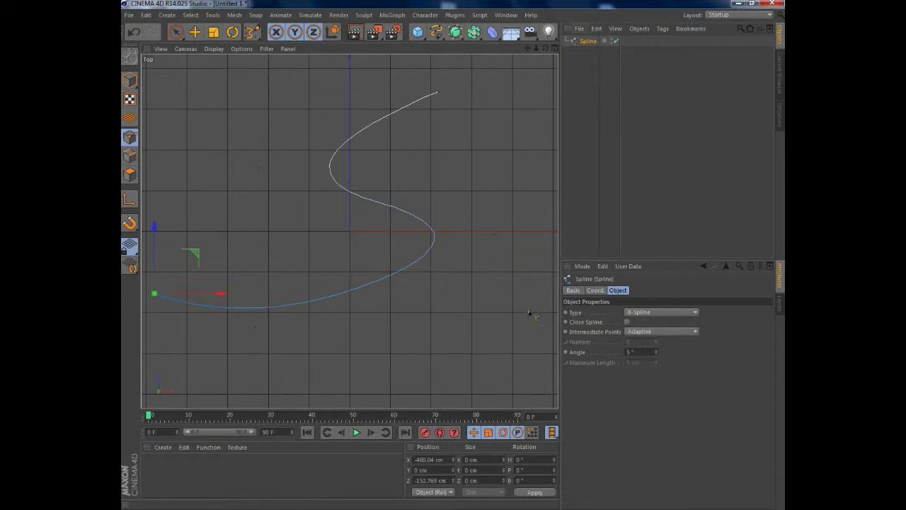
Step: Try closing the B-spline, restore it to an open curve and close the browser pop-up
left_click(626, 321)
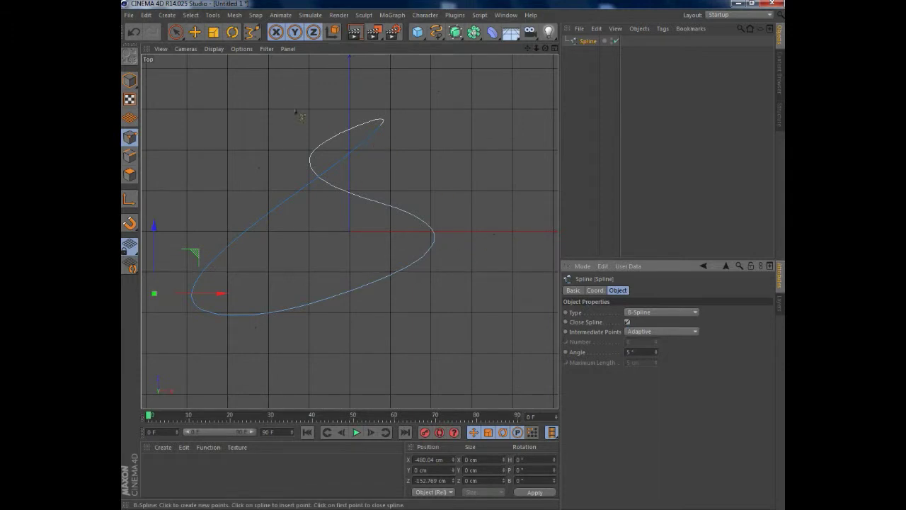
left_click(627, 321)
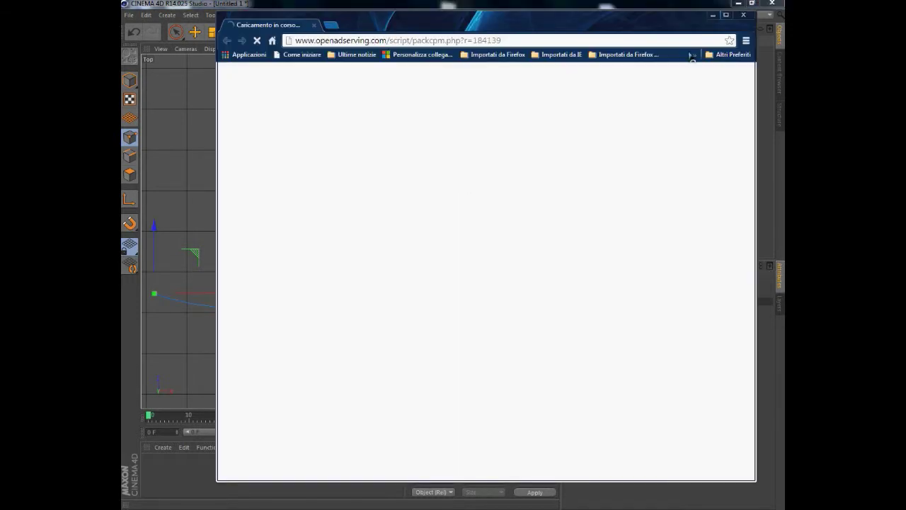
left_click(743, 15)
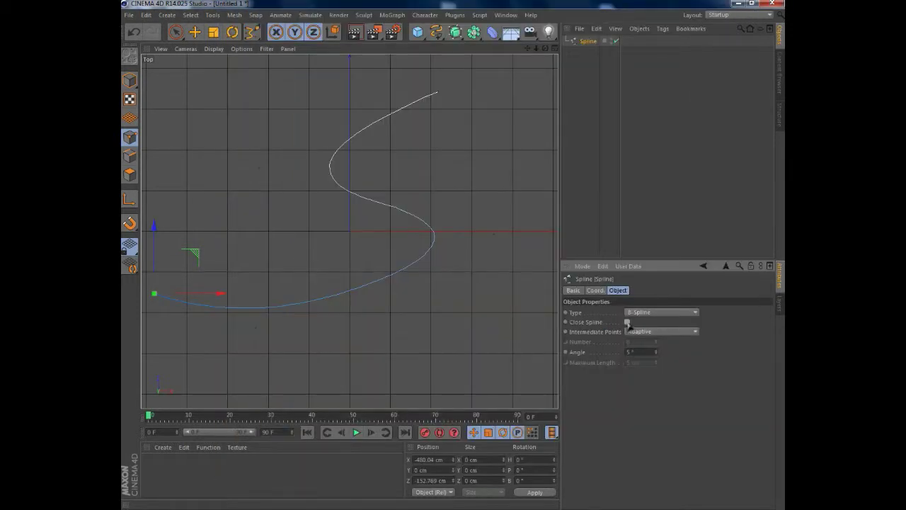
Step: Show the spline in the full-size Perspective view and switch from point editing to Model mode
left_click(555, 49)
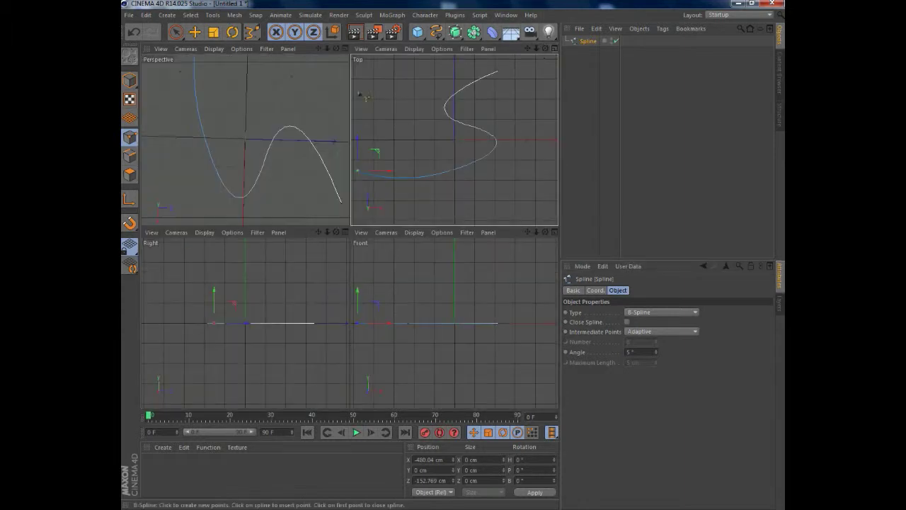
left_click(344, 49)
left_click_drag(545, 48, 350, 231)
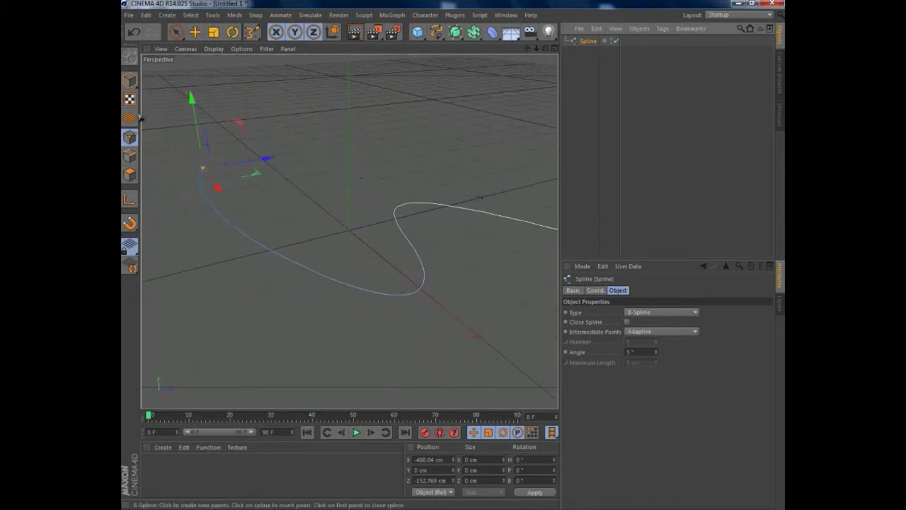
left_click(132, 139)
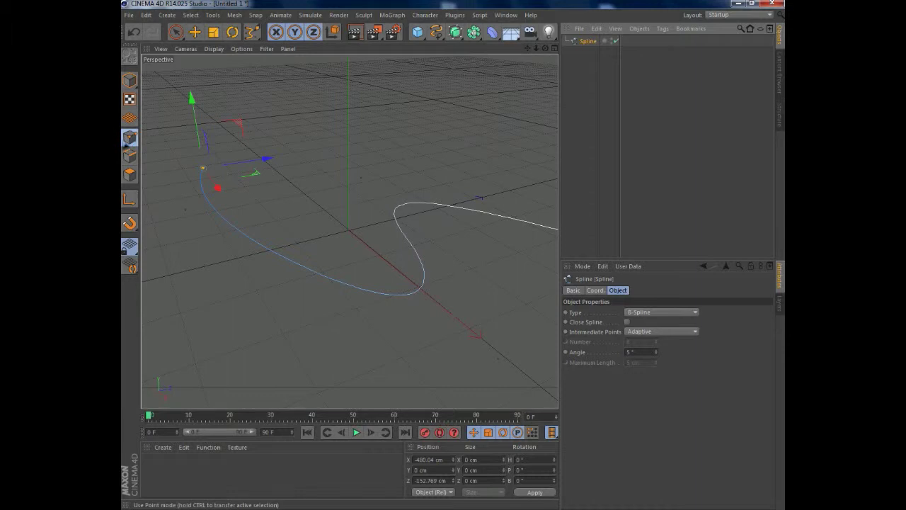
left_click(129, 80)
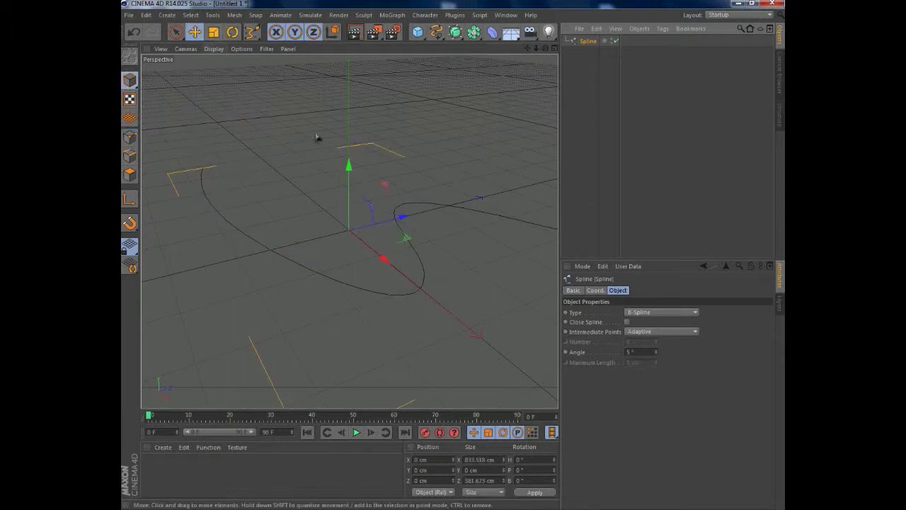
Step: Add a Sweep NURBS object and make the spline its child
left_click(458, 36)
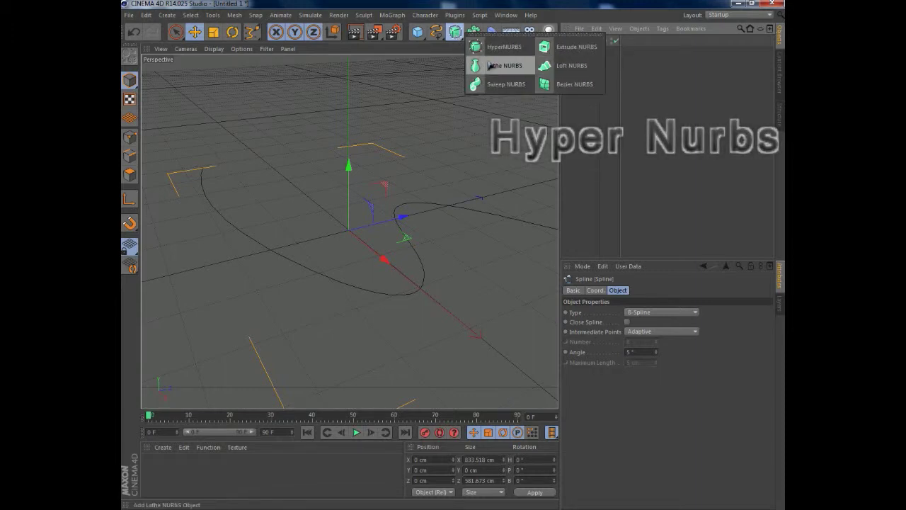
left_click(502, 84)
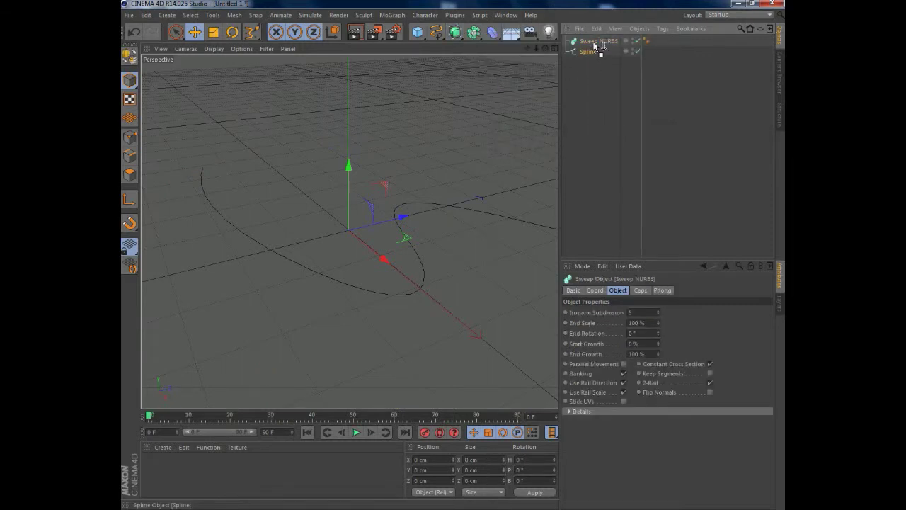
left_click_drag(594, 45, 573, 48)
left_click(592, 54)
left_click(599, 42)
left_click_drag(349, 231, 556, 50)
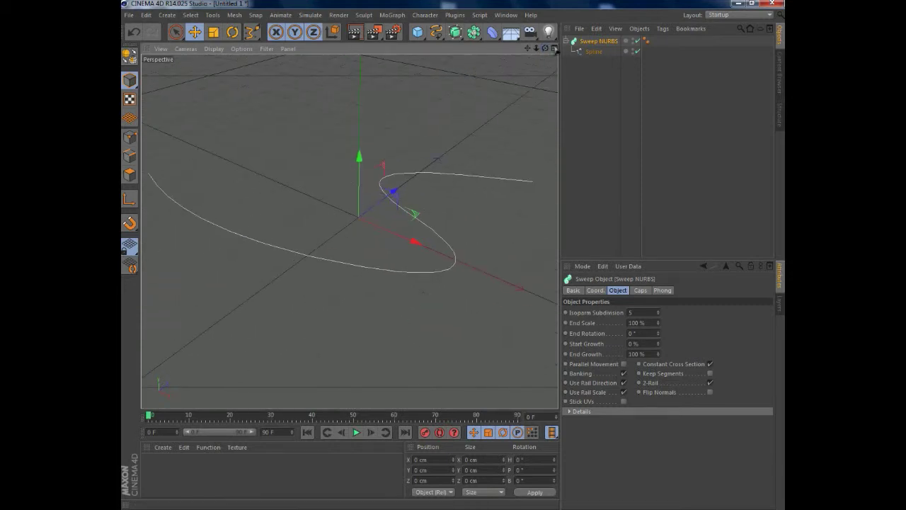
Step: Add a circle spline, move it to about -293 cm on Z and nest it above the path spline in the Sweep NURBS
left_click(594, 52)
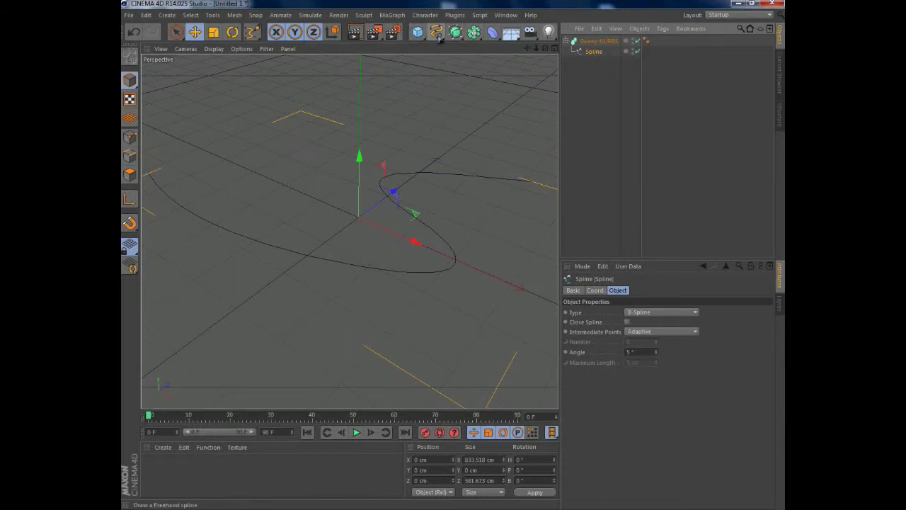
left_click(436, 32)
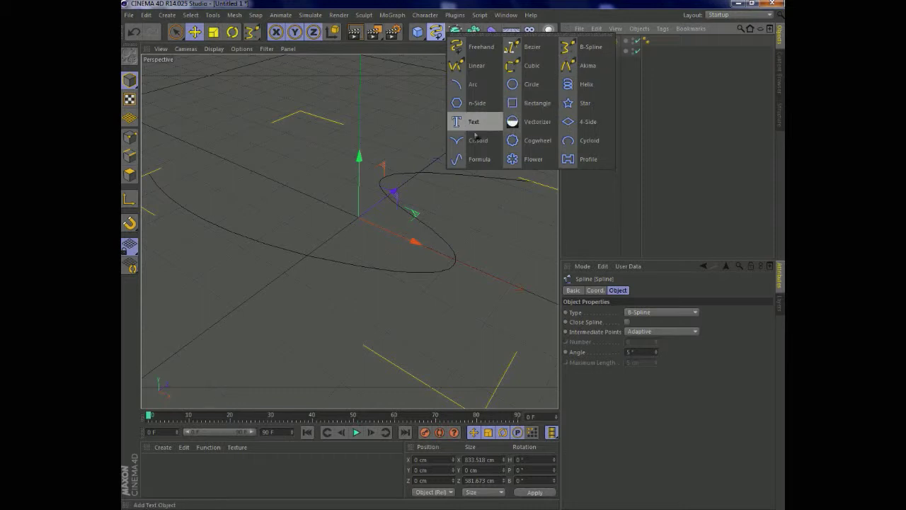
left_click(531, 85)
left_click_drag(394, 194, 285, 298)
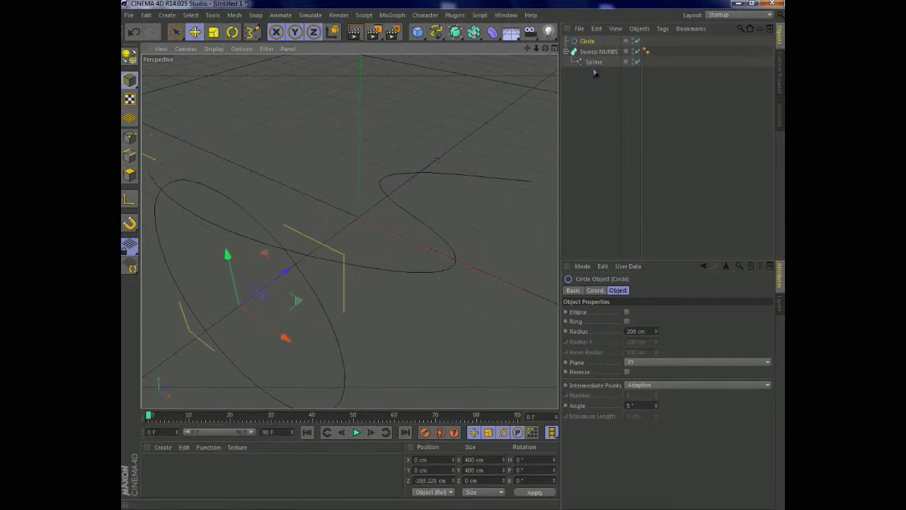
left_click_drag(593, 43, 517, 71)
Step: Scale the circle profile down to a radius of about 12 cm so the sweep forms a thin tube
scroll(484, 109, "down", 5)
left_click_drag(400, 131, 440, 179, "alt")
left_click_drag(331, 115, 330, 187, "alt")
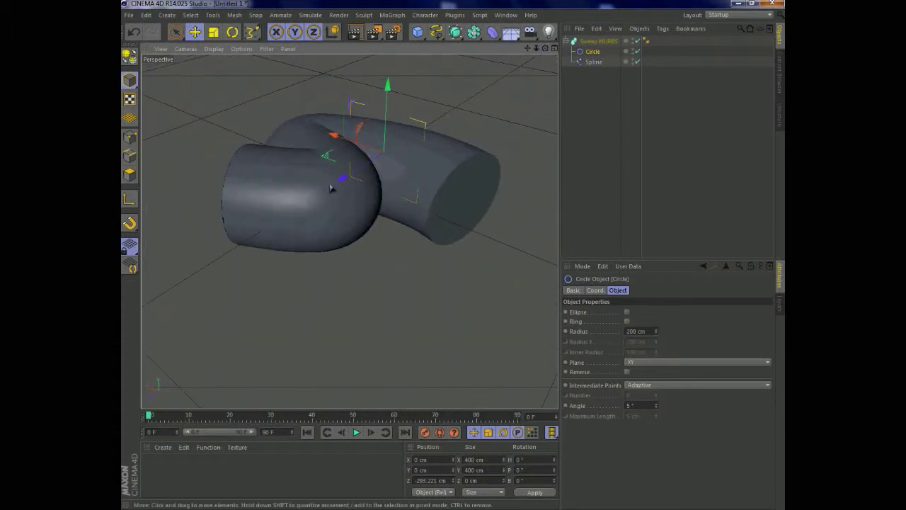
left_click_drag(384, 202, 435, 174, "alt")
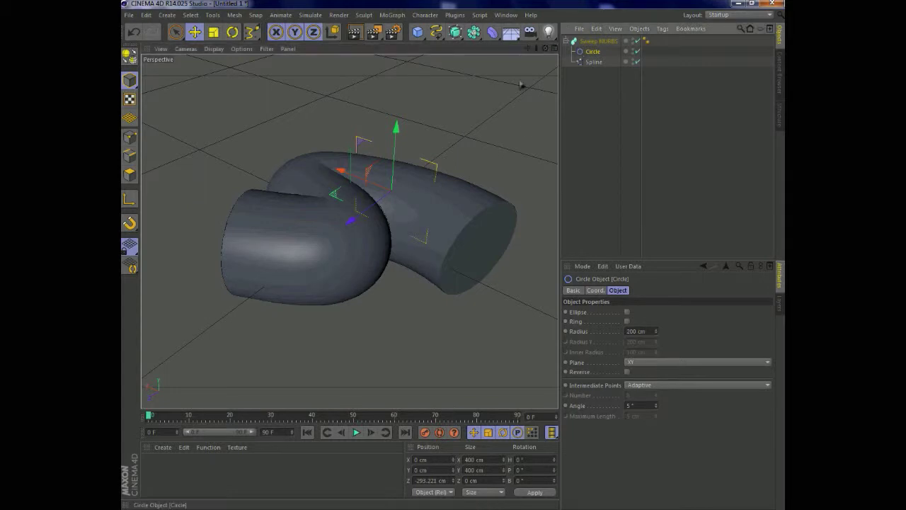
left_click(213, 32)
left_click_drag(396, 126, 390, 190)
scroll(313, 238, "up", 5)
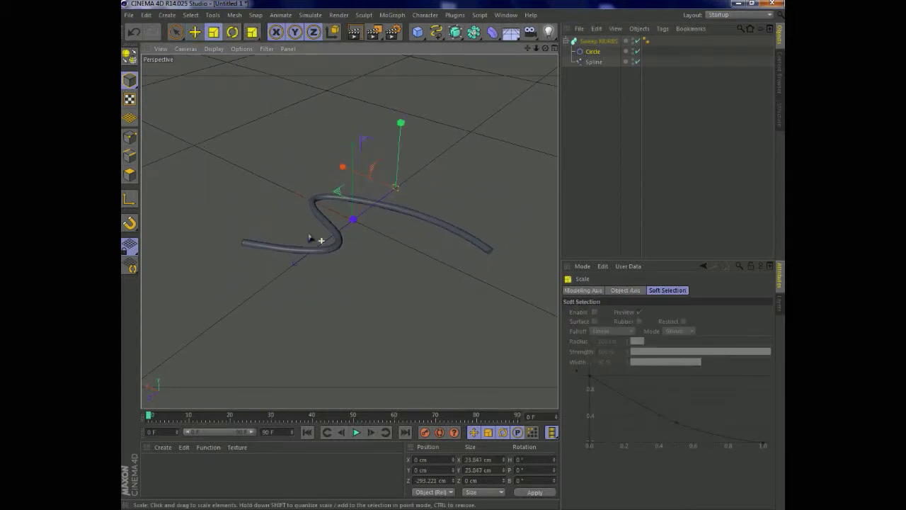
Step: Examine the thin swept tube from several angles along with its circle and spline components
scroll(341, 214, "down", 3)
left_click_drag(530, 48, 459, 98)
left_click(594, 63)
left_click_drag(594, 51, 545, 92)
left_click_drag(349, 230, 336, 195, "alt")
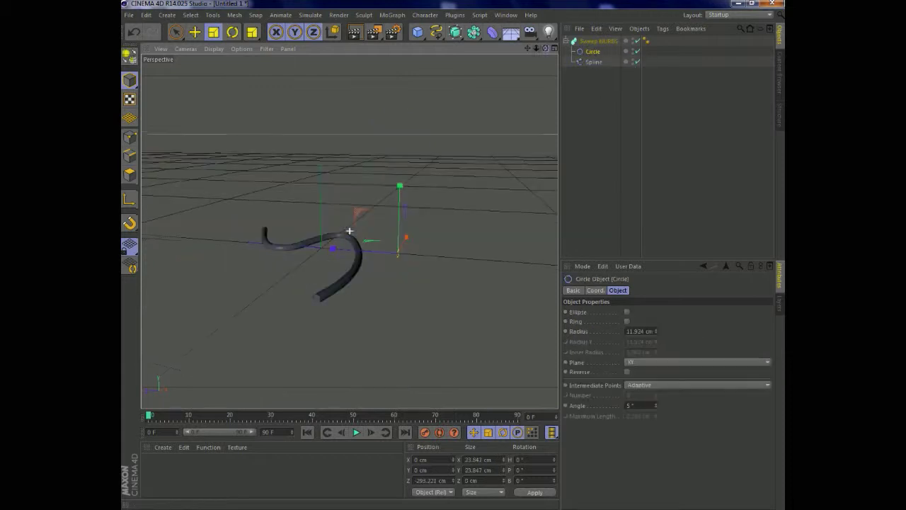
left_click_drag(389, 159, 389, 150, "alt")
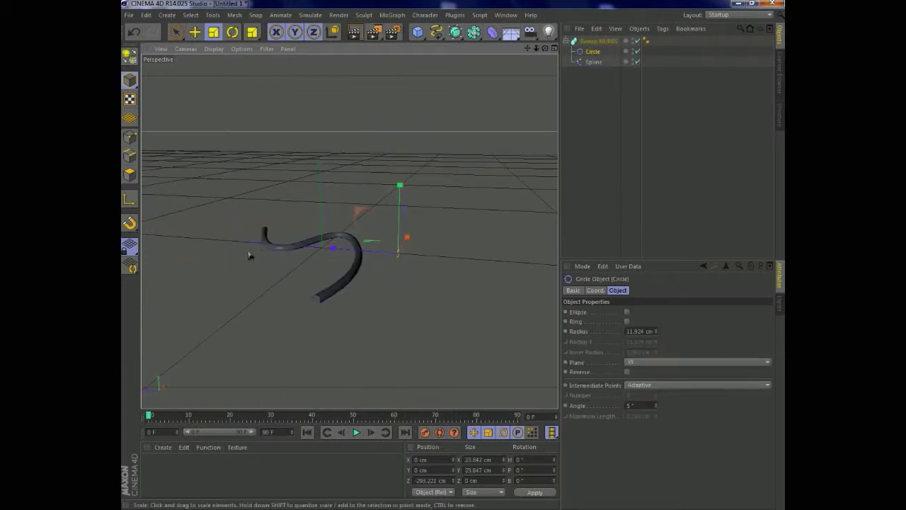
right_click_drag(251, 249, 294, 248, "alt")
right_click_drag(373, 216, 383, 197, "alt")
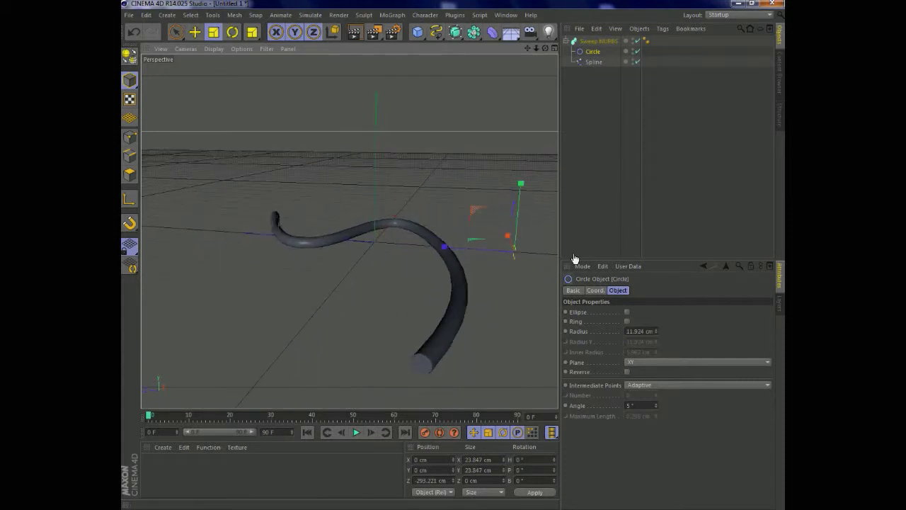
Step: Set the Sweep NURBS isoparm subdivision to 7, end scale to 0% and start growth to 19%
left_click(598, 41)
left_click(569, 42)
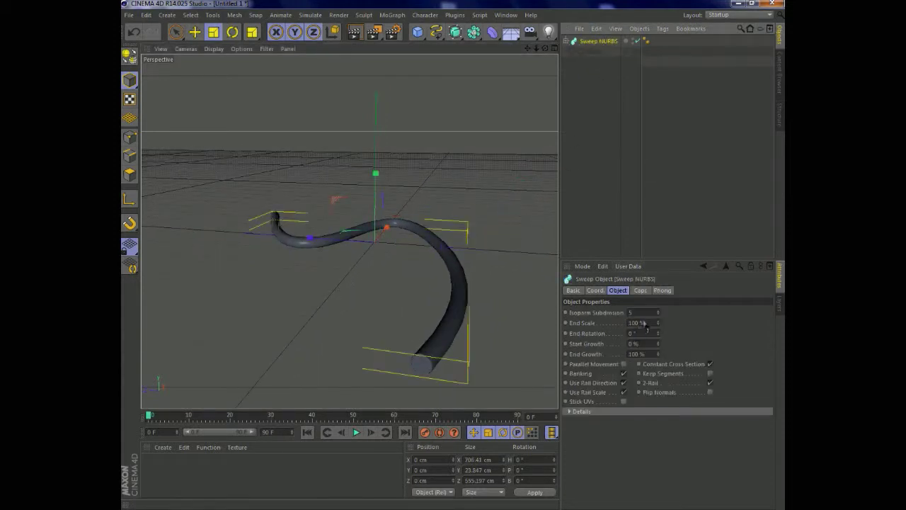
left_click_drag(659, 312, 668, 312)
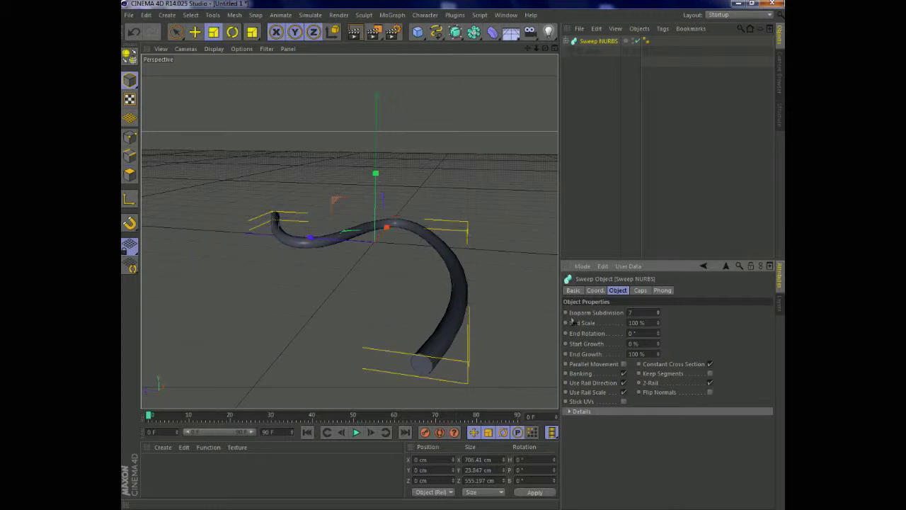
left_click_drag(658, 323, 637, 327)
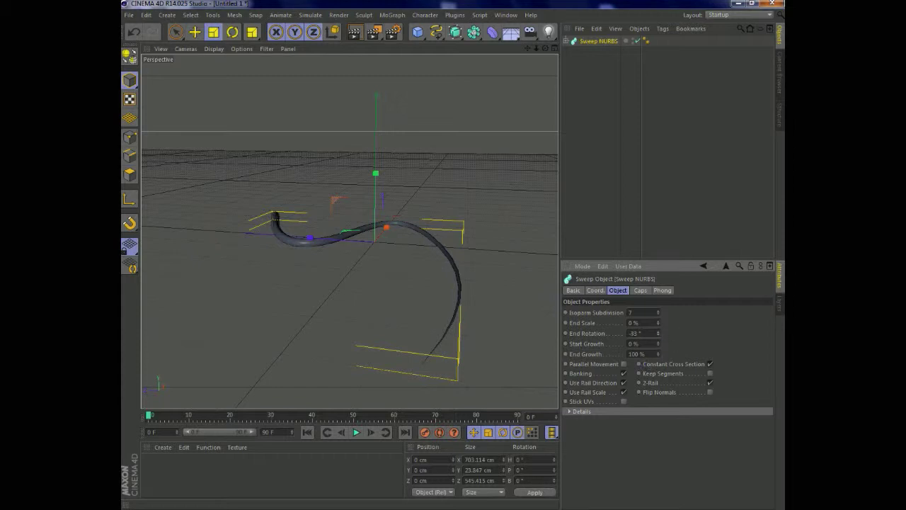
left_click_drag(659, 344, 659, 396)
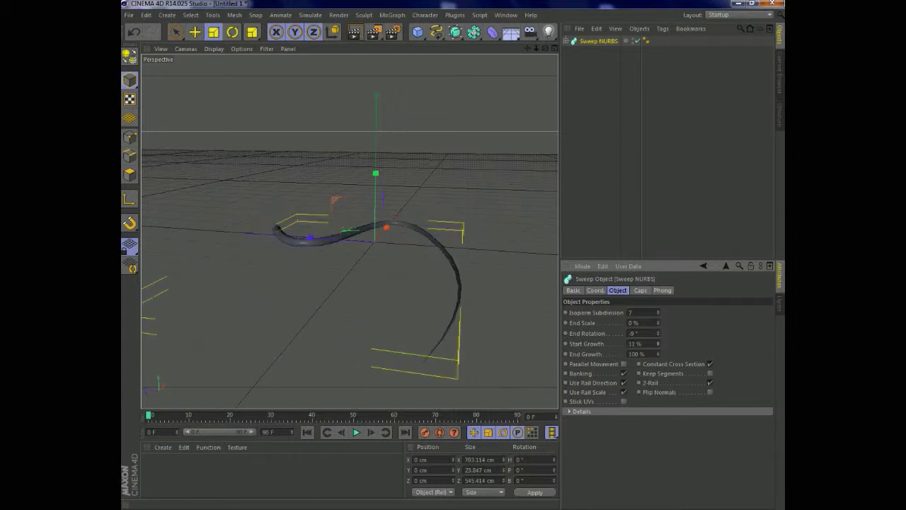
mouse_move(668, 351)
left_mouse_down()
mouse_move(673, 338)
mouse_move(659, 361)
mouse_move(658, 349)
mouse_move(658, 373)
mouse_move(657, 343)
left_mouse_up()
Step: Turn on Parallel Movement for the sweep, inspect its effect from a lower angle, and turn it off again
left_click(623, 364)
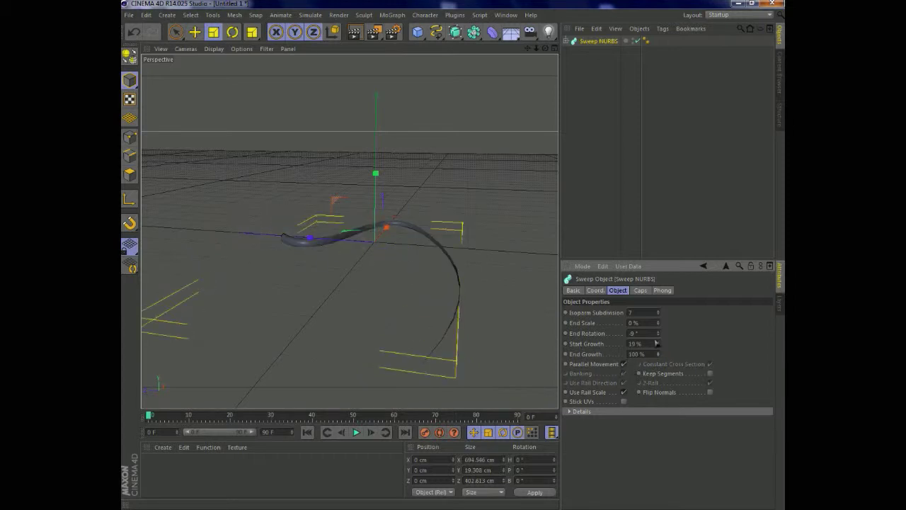
left_click_drag(545, 49, 354, 134)
left_click_drag(349, 229, 348, 167)
left_click(623, 364)
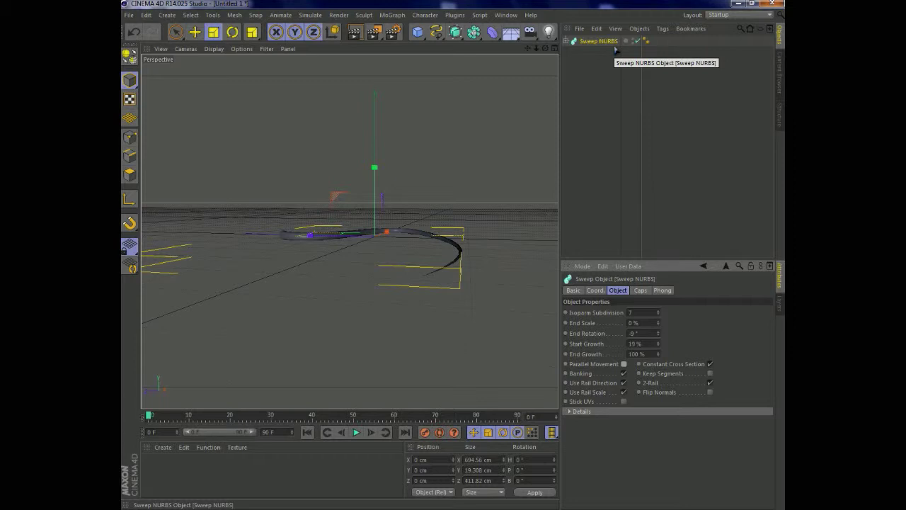
Step: Take the circle out of the Sweep NURBS and add a text spline reading "ciao"
left_click(567, 41)
mouse_move(592, 76)
left_mouse_down()
mouse_move(589, 65)
mouse_move(590, 93)
left_mouse_up()
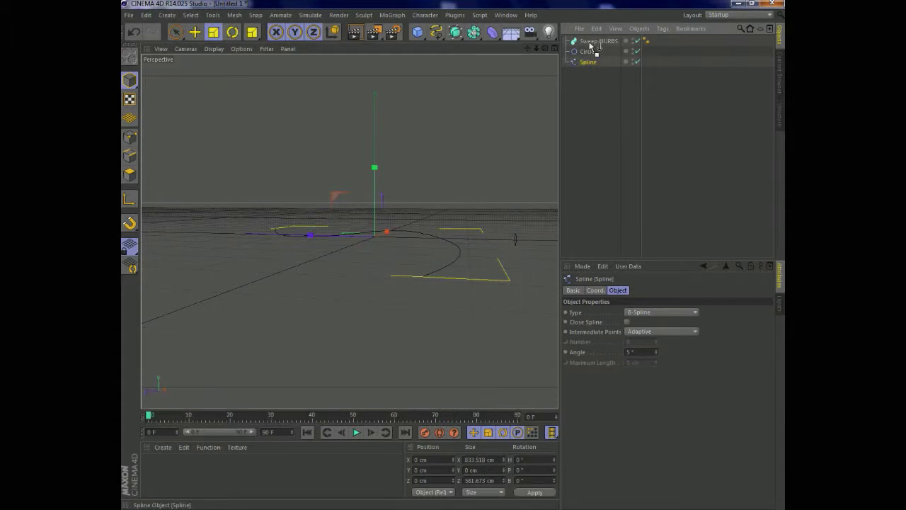
left_click_drag(434, 39, 475, 128)
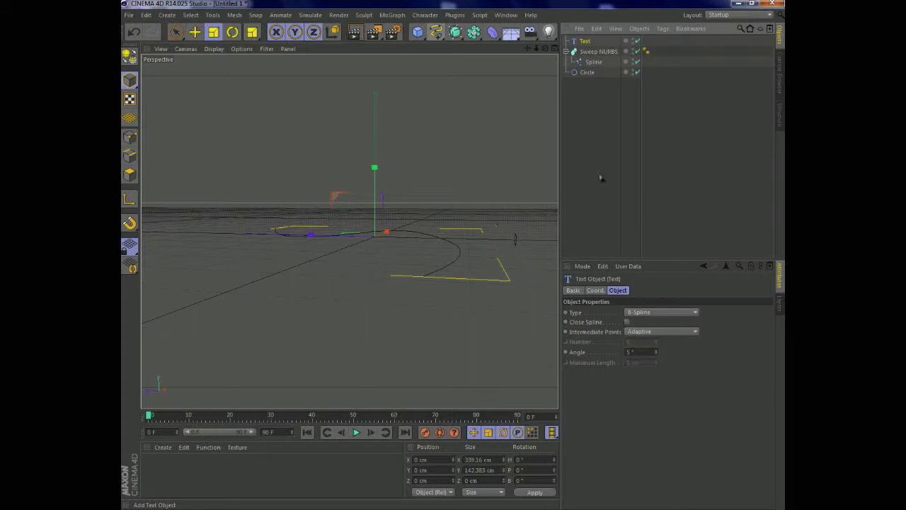
type("tsy")
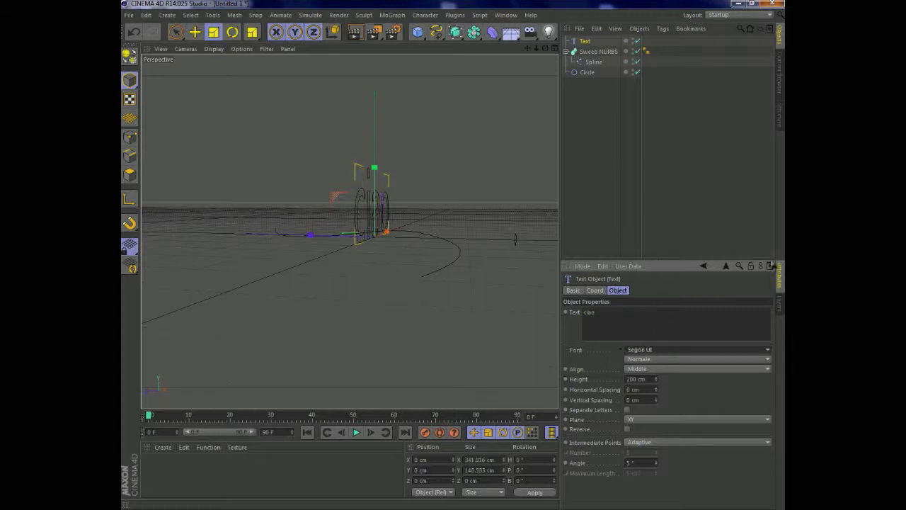
Step: Set the text spline's font to Segoe Script
left_click(697, 349)
scroll(743, 213, "down", 6)
scroll(711, 200, "up", 3)
scroll(697, 156, "down", 1)
left_click(693, 148)
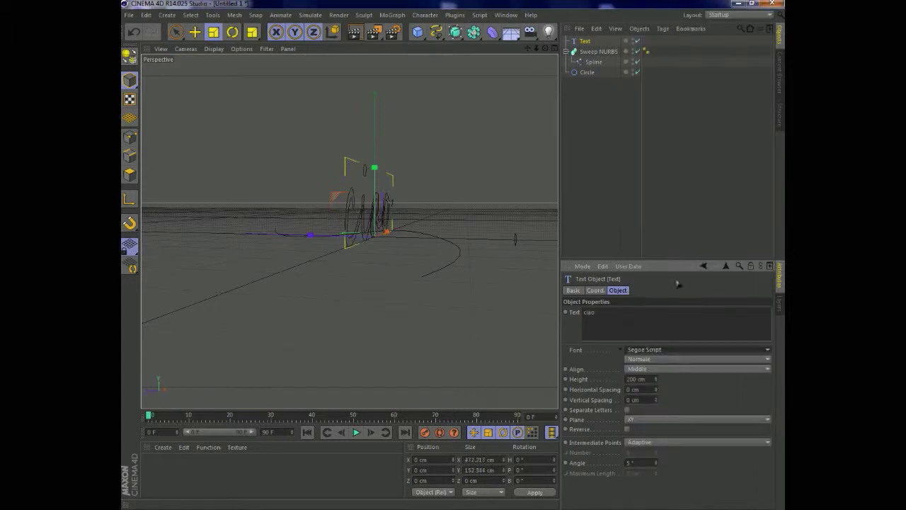
Step: Nest the text spline above the path spline in the Sweep NURBS and delete the unused circle
left_click_drag(551, 52, 553, 300)
left_click_drag(349, 230, 351, 233, "alt")
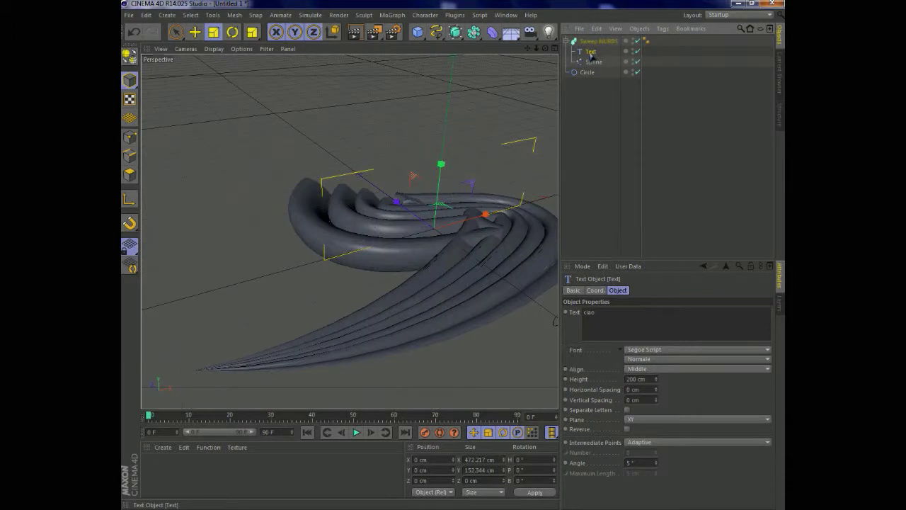
left_click_drag(546, 49, 708, 57)
left_click_drag(231, 189, 278, 163, "alt")
mouse_move(587, 73)
left_mouse_down()
mouse_move(596, 75)
mouse_move(598, 60)
left_mouse_up()
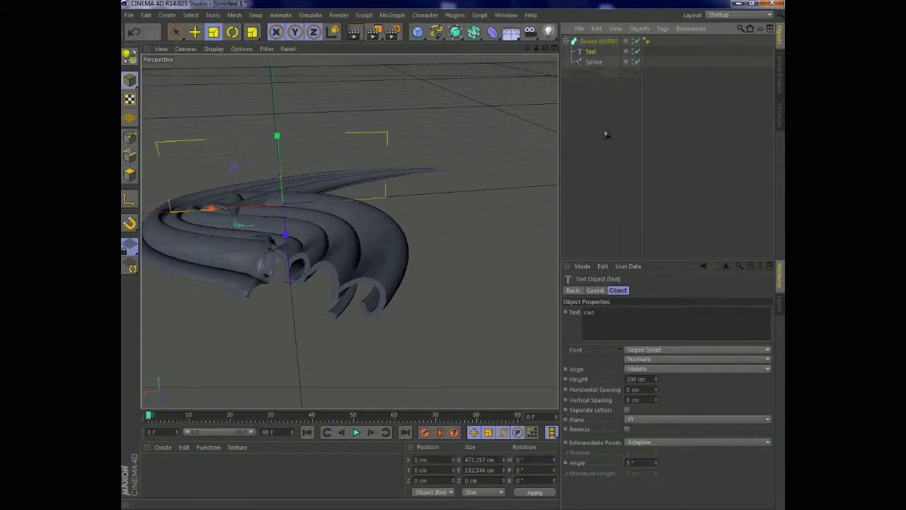
Step: Set the Sweep NURBS start growth to 0%, end scale to 100% and isoparm subdivision to 9
left_click(597, 41)
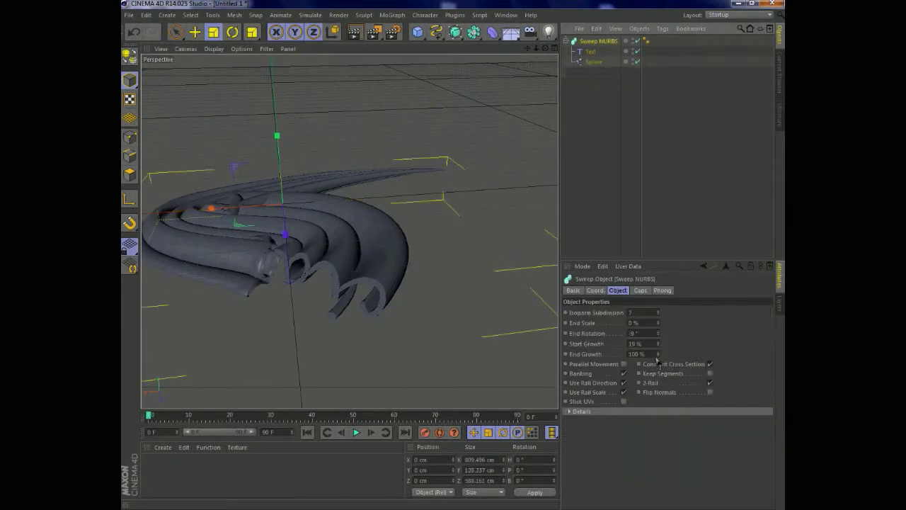
mouse_move(658, 346)
left_mouse_down()
mouse_move(658, 322)
mouse_move(658, 354)
left_mouse_up()
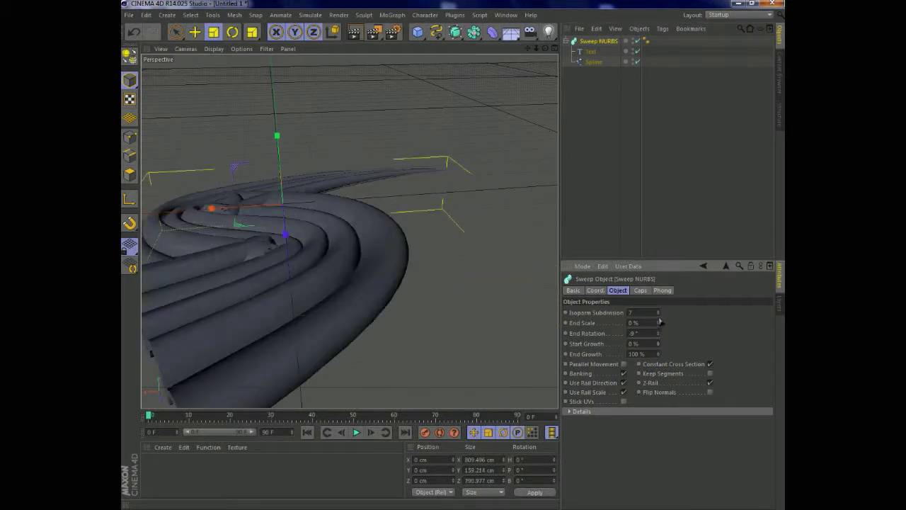
left_click_drag(658, 323, 658, 286)
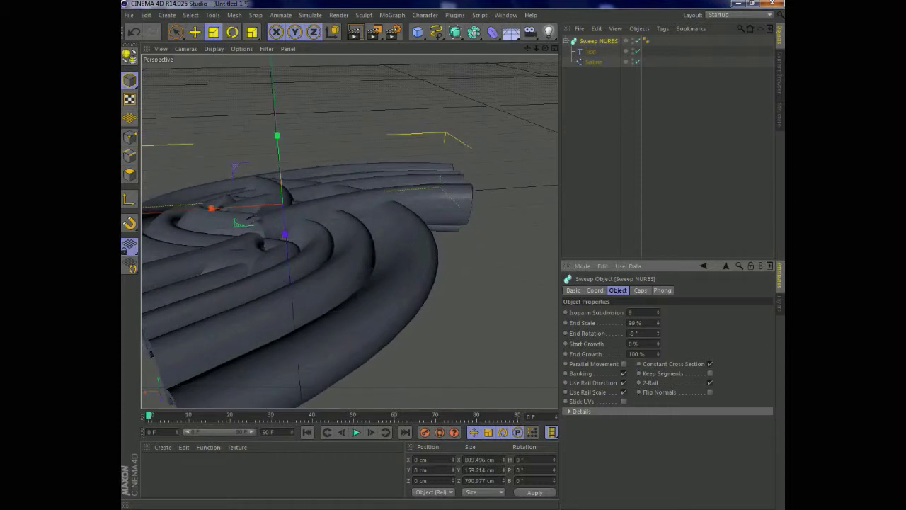
Step: Scale the text profile down uniformly to a text height of about 43 cm
left_click_drag(545, 48, 565, 61)
left_click(591, 51)
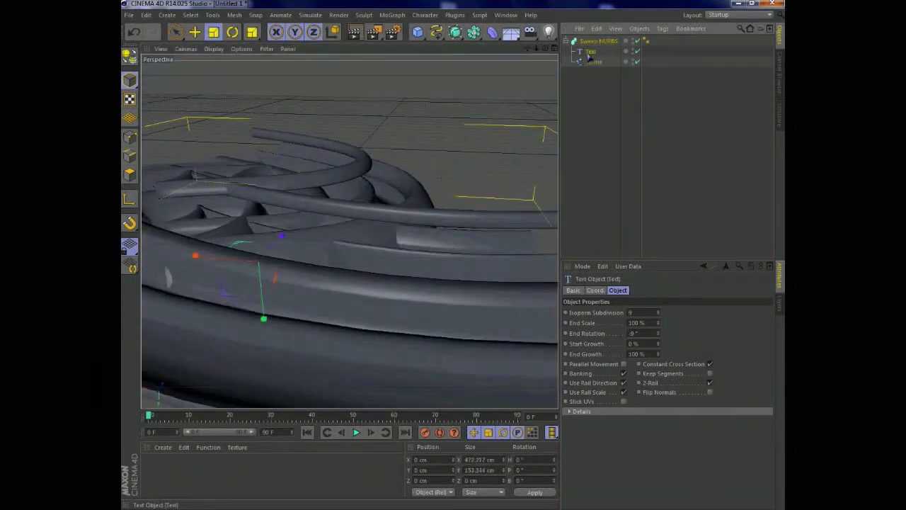
left_click_drag(262, 319, 259, 275)
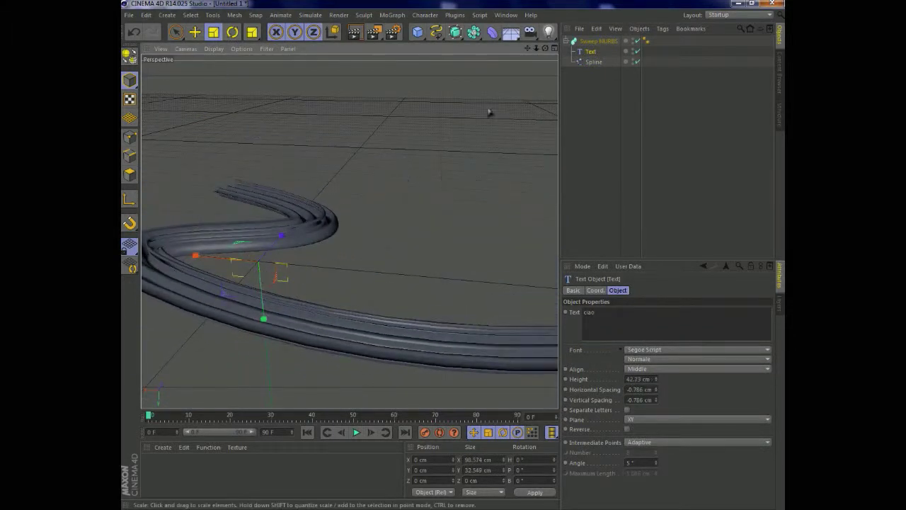
Step: Change the text profile's font to Lithos Pro Regular
left_click_drag(529, 49, 446, 302)
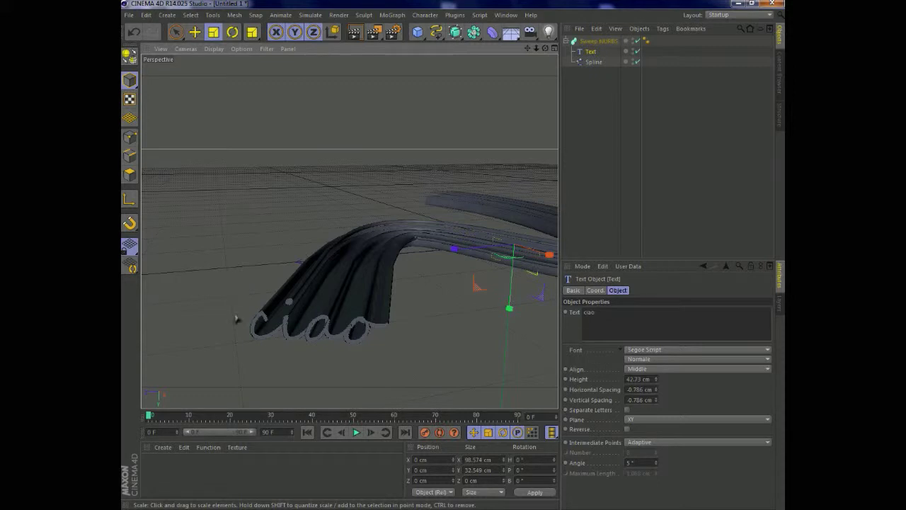
left_click(710, 350)
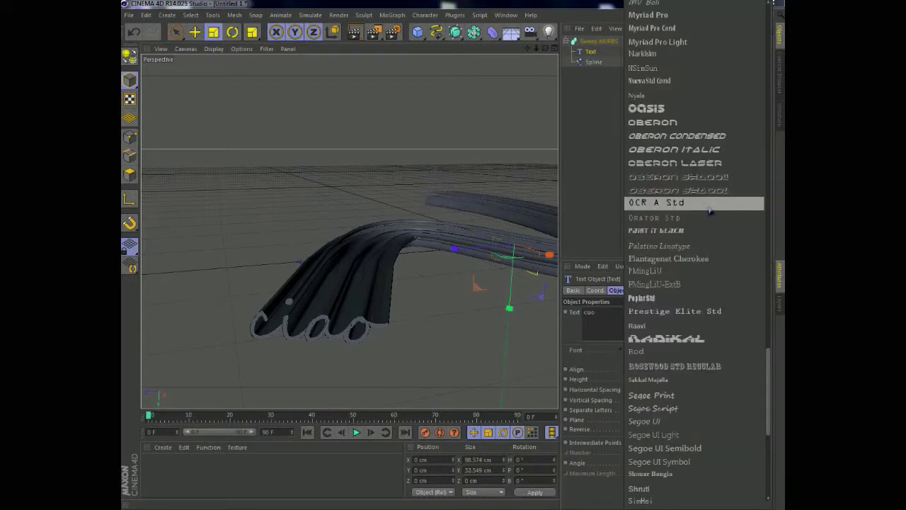
scroll(704, 205, "up", 9)
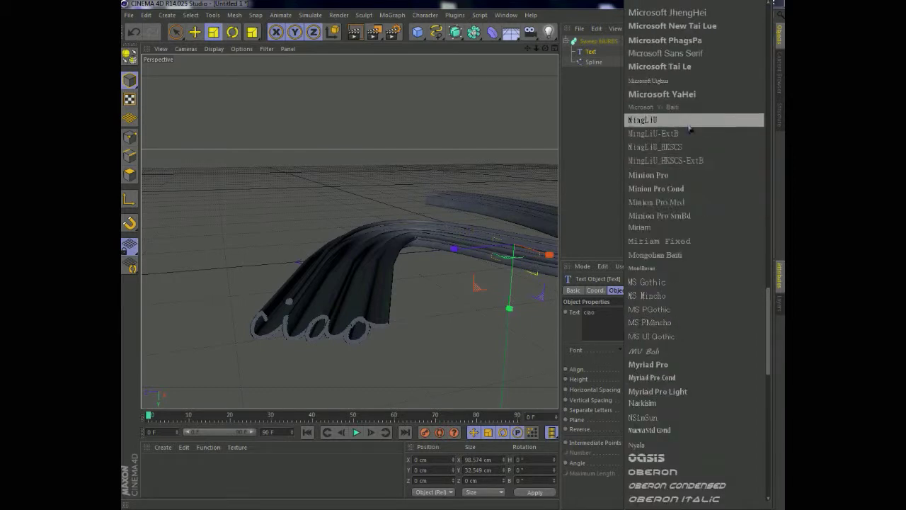
scroll(690, 126, "up", 6)
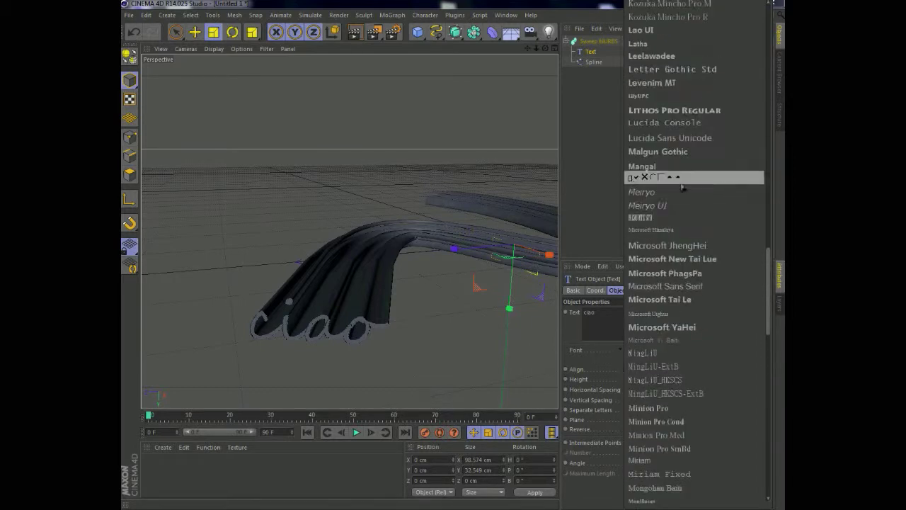
scroll(680, 179, "up", 4)
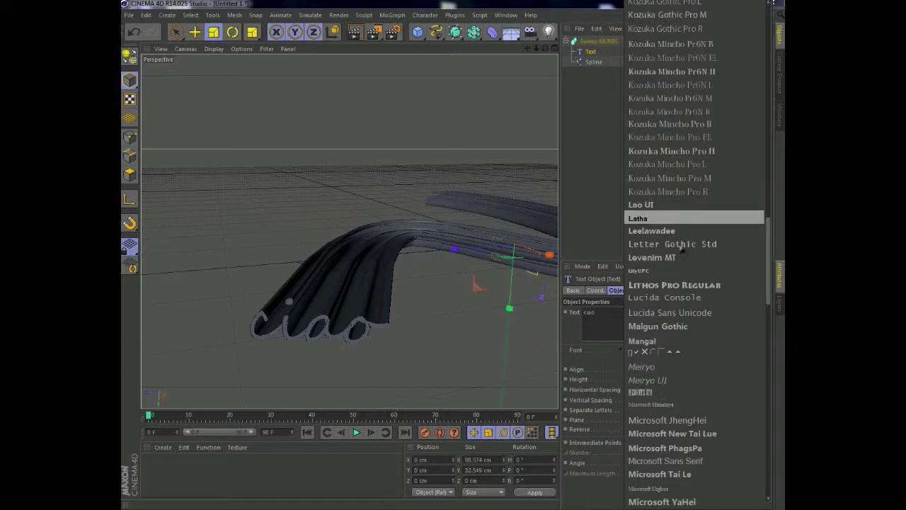
left_click(670, 286)
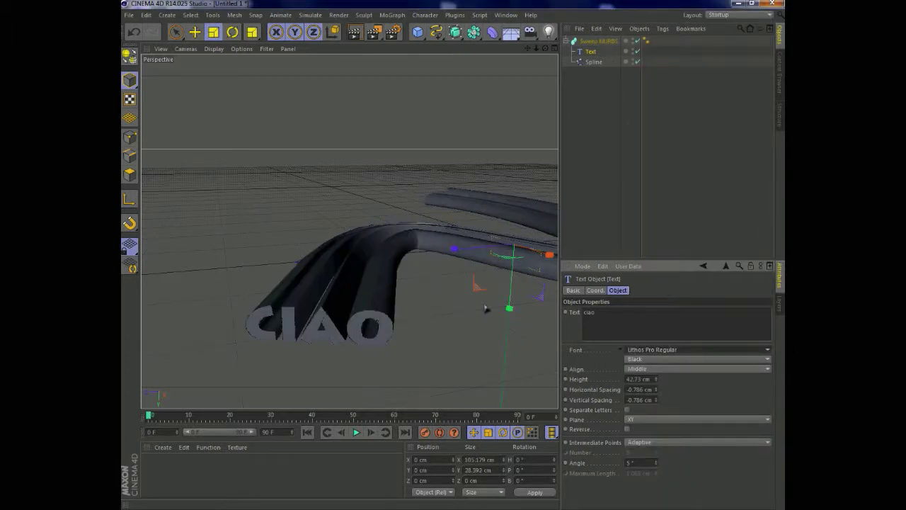
Step: Frame the front of the swept lettering more closely and add a floor object to the scene
mouse_move(527, 49)
left_mouse_down()
mouse_move(541, 14)
mouse_move(540, 38)
left_mouse_up()
scroll(412, 221, "up", 3)
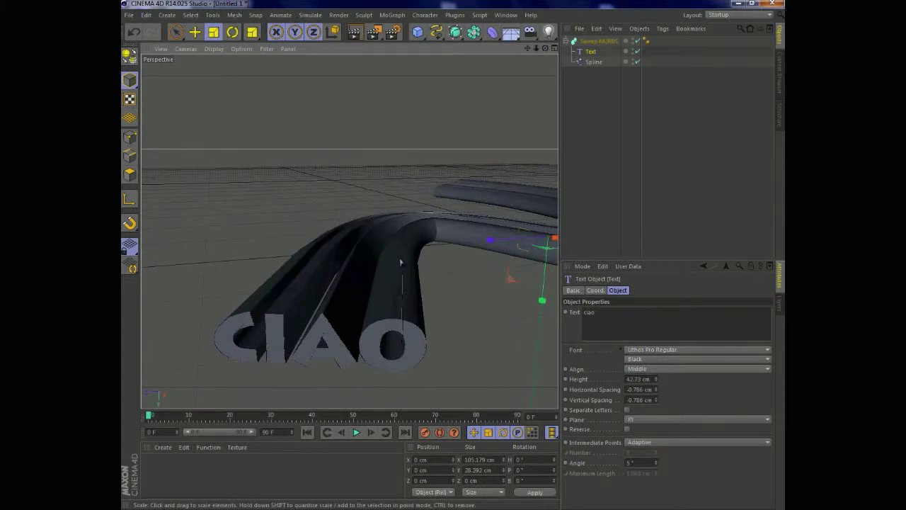
left_click(511, 32)
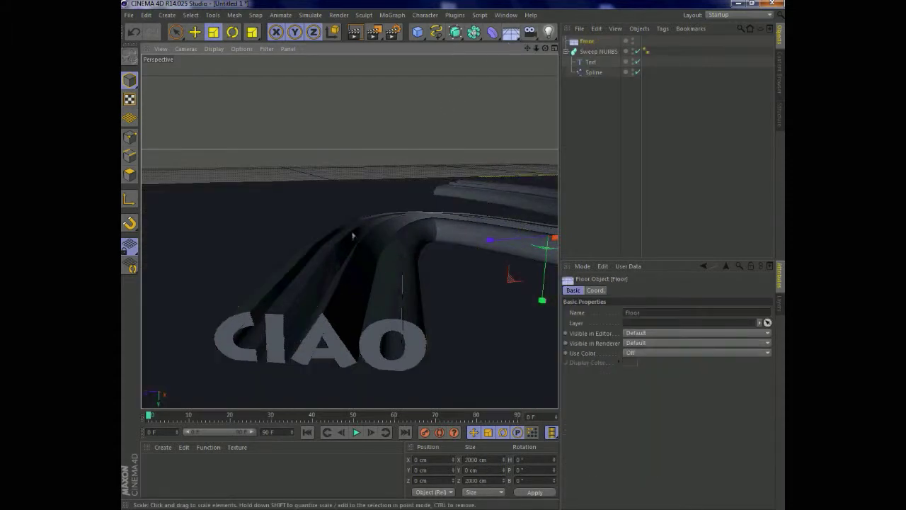
Step: Create a new material and set its color to pure white (RGB 255, 255, 255)
double_click(145, 465)
double_click(151, 466)
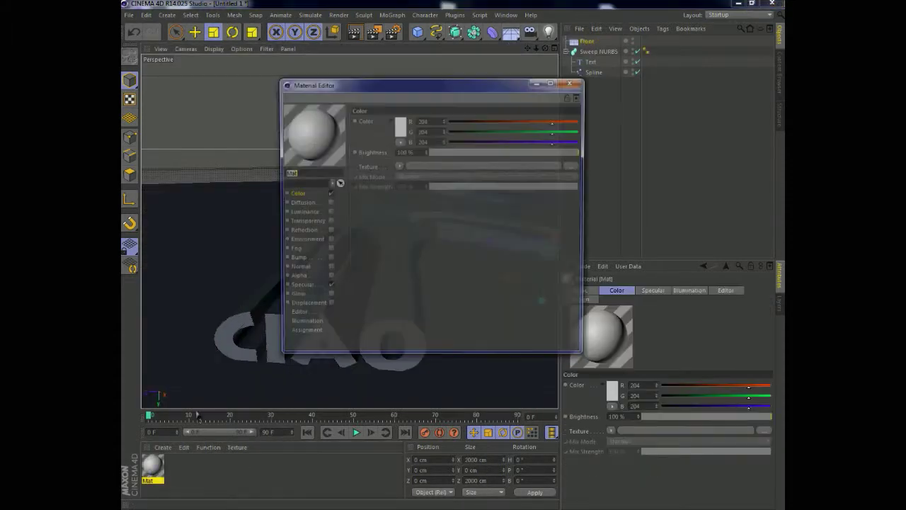
left_click(400, 126)
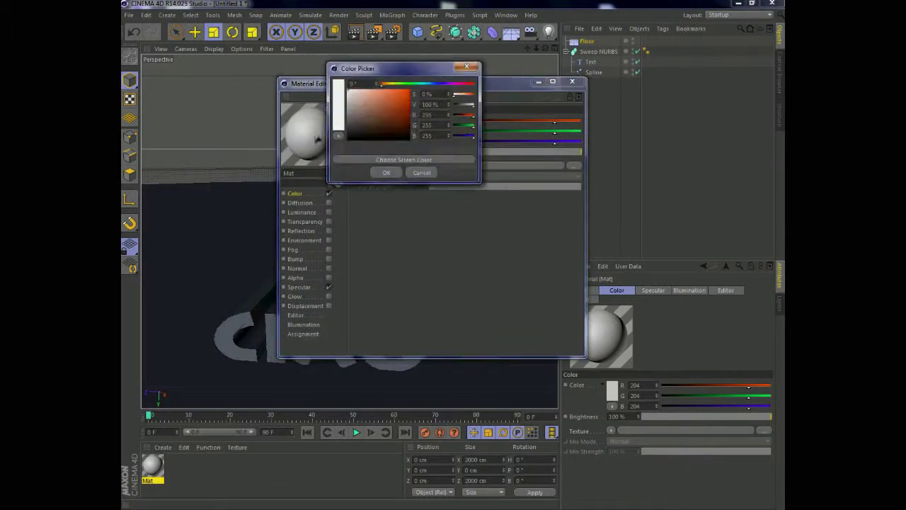
left_click(386, 173)
Step: Disable the white material's Specular channel and enable Reflection with a brightness of 15%
left_click(328, 286)
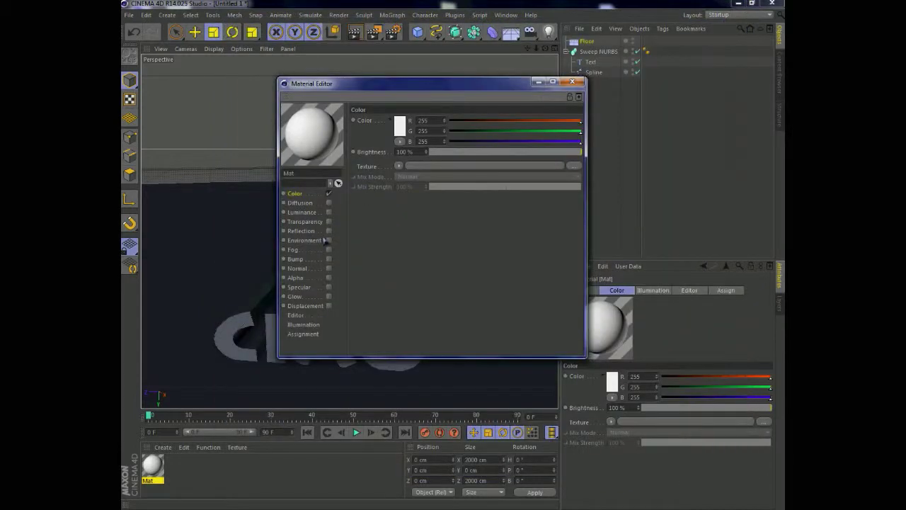
left_click(328, 231)
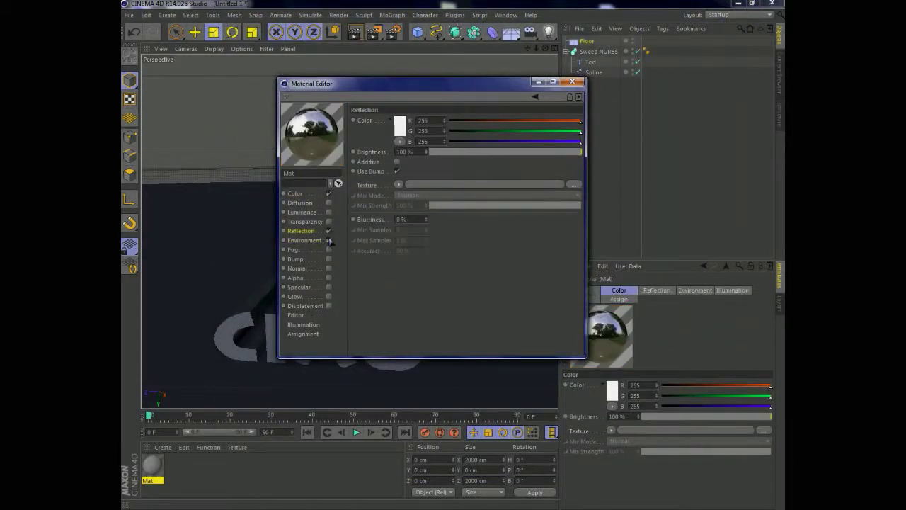
left_click(453, 153)
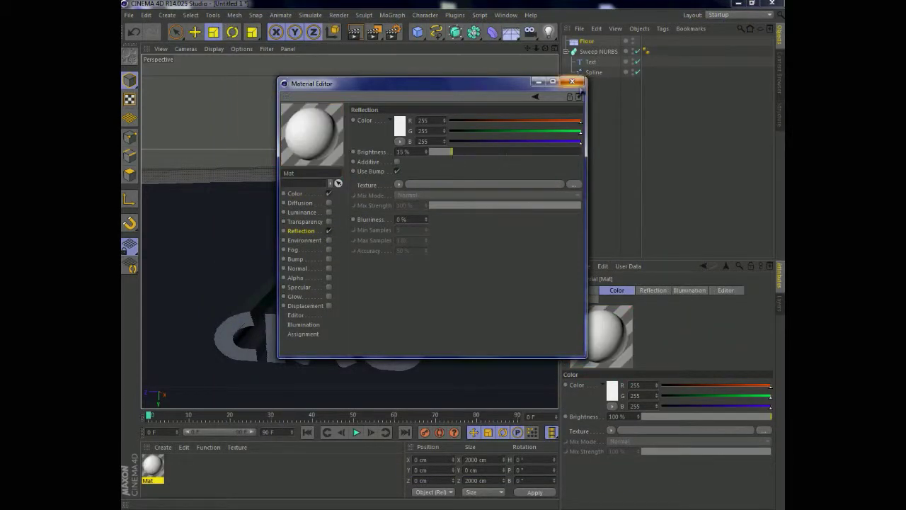
left_click(572, 82)
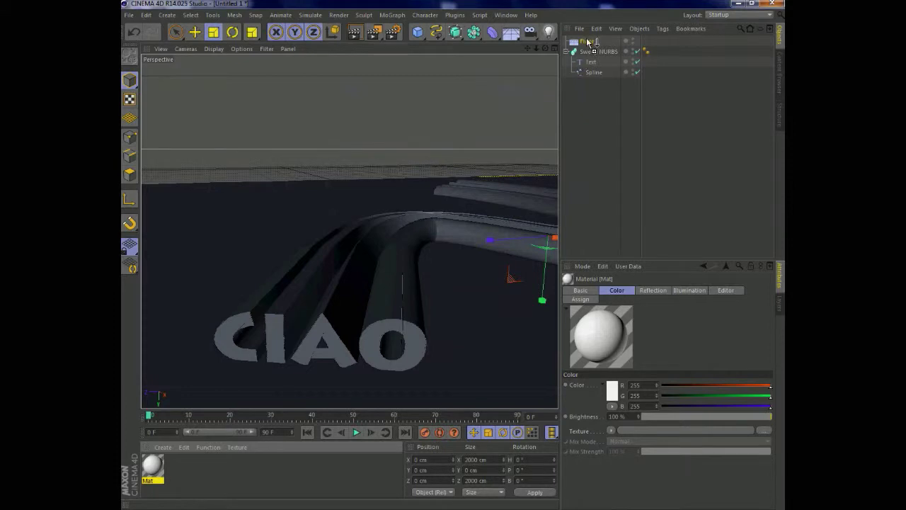
Step: Apply the white reflective material to the floor and render the view
left_click_drag(589, 43, 590, 43)
key("ctrl+r")
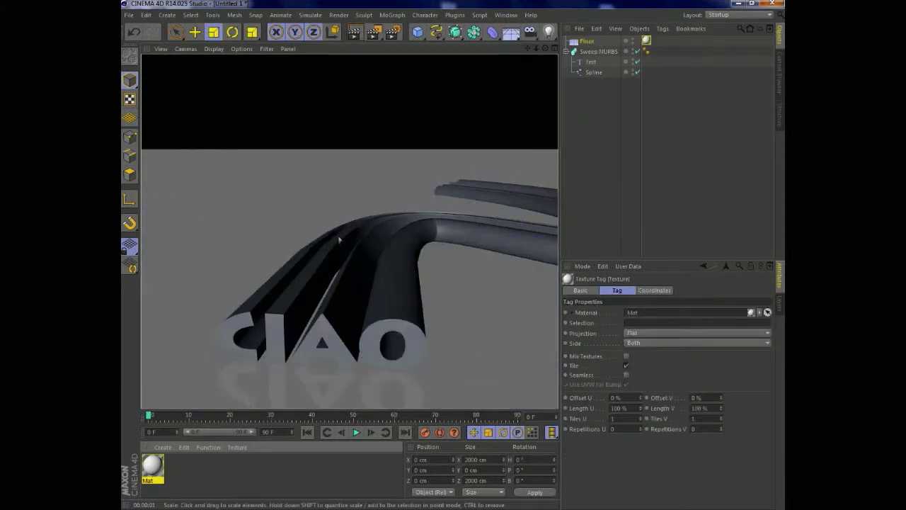
Step: Create a second material with default settings, apply it to the Sweep NURBS and render the view
double_click(200, 495)
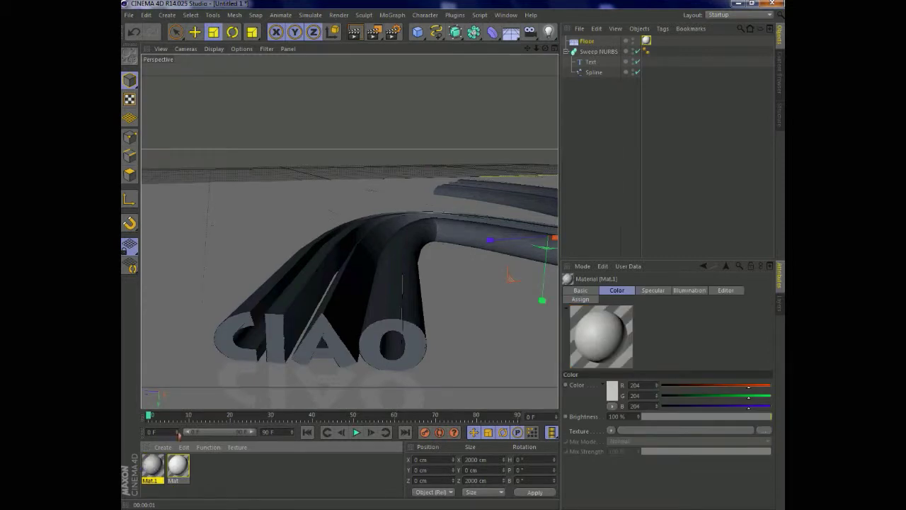
left_click_drag(152, 466, 598, 51)
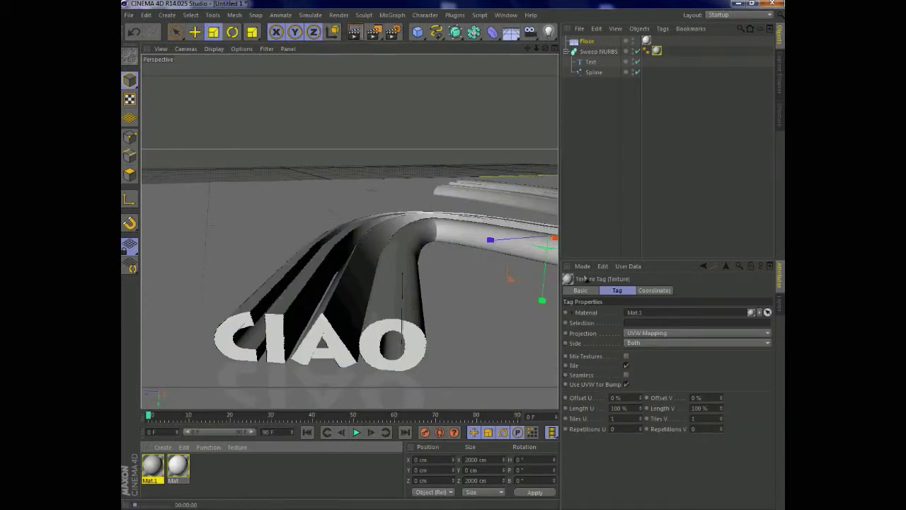
left_click(354, 32)
Step: Examine the swept lettering along its curved path and from the front
left_click_drag(545, 48, 559, 17)
left_click_drag(545, 48, 553, 73)
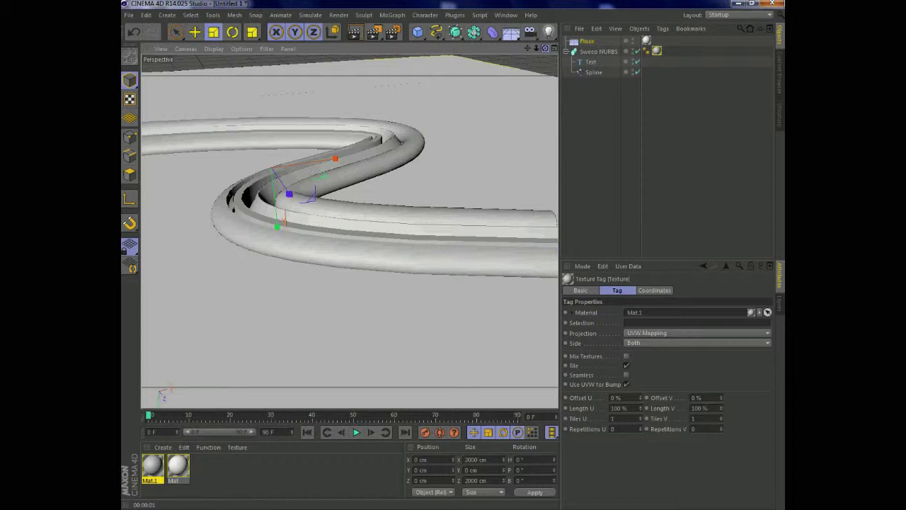
left_click_drag(545, 48, 545, 47)
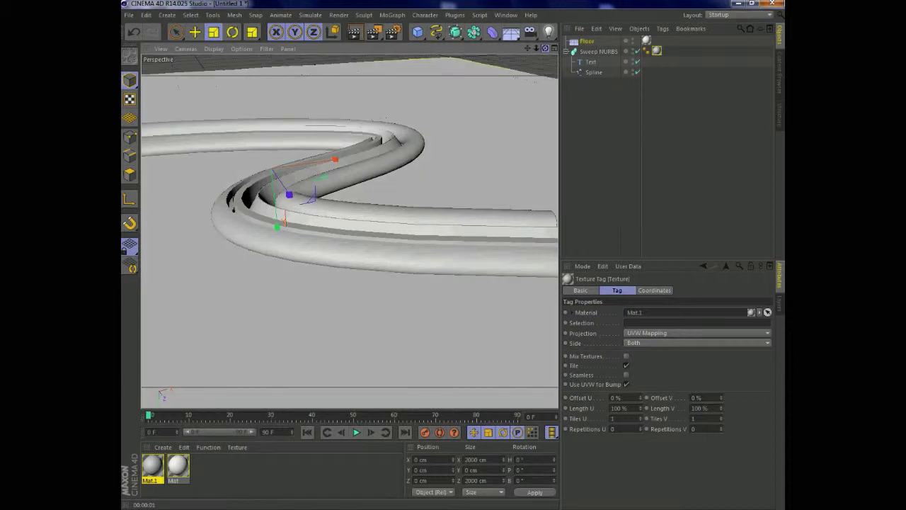
left_click_drag(545, 49, 545, 46)
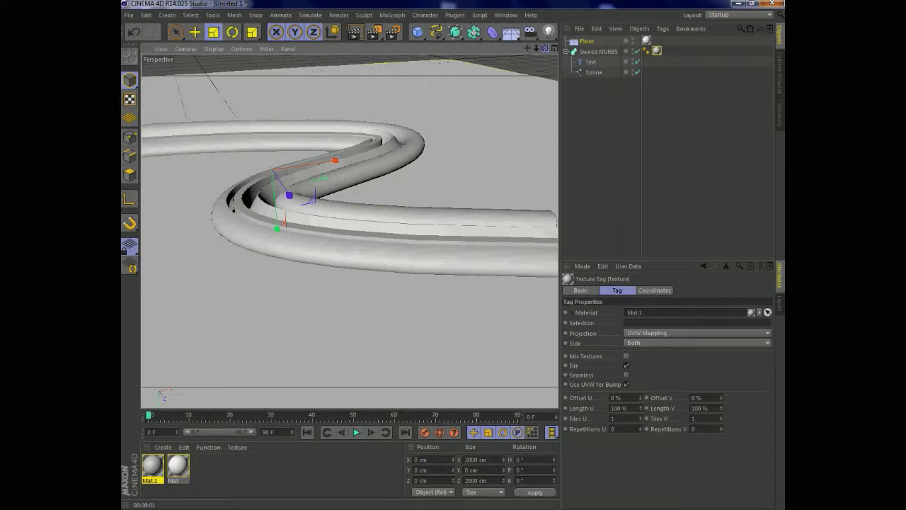
left_click_drag(545, 48, 545, 50)
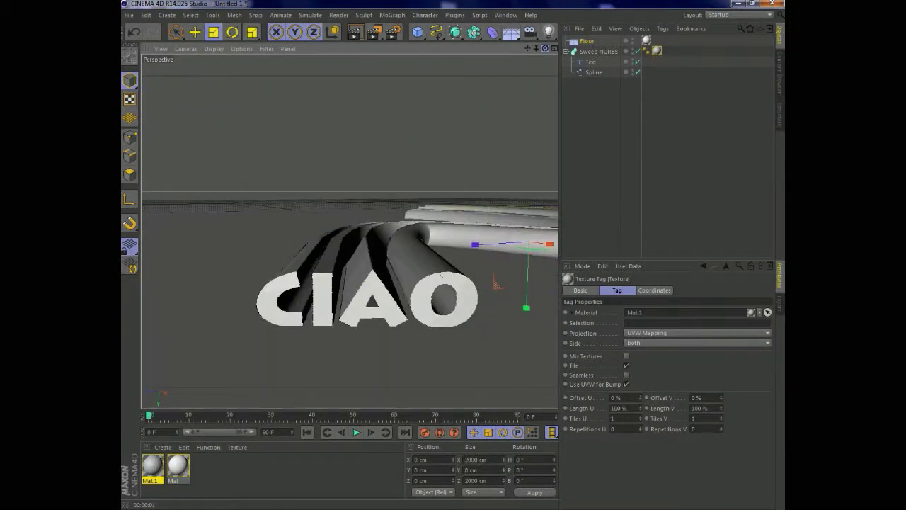